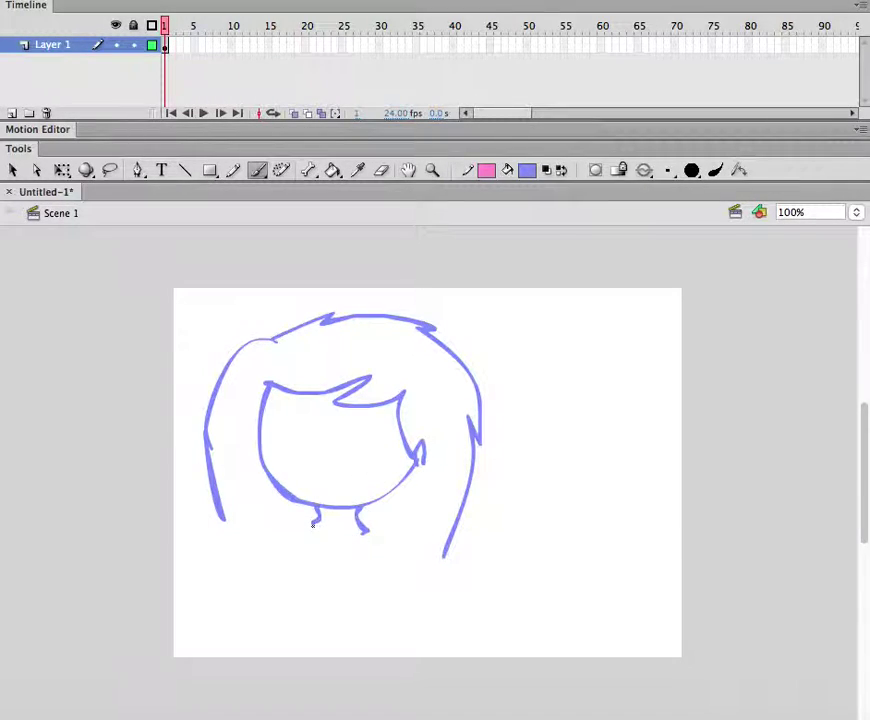
Brush the outlines of the character's collar, shoulders, front legs, reclining body and bushy tail in periwinkle blue.
left_click_drag(313, 524, 340, 538)
mouse_move(373, 537)
left_mouse_down()
mouse_move(398, 583)
mouse_move(336, 542)
mouse_move(316, 677)
mouse_move(416, 710)
mouse_move(467, 662)
left_mouse_up()
left_click_drag(381, 600, 467, 665)
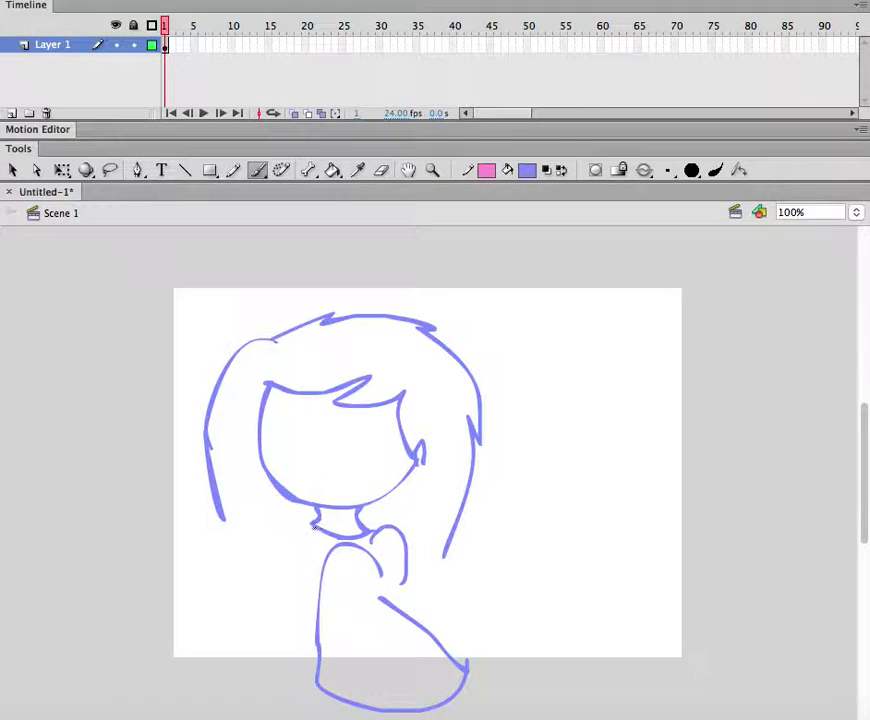
mouse_move(316, 520)
left_mouse_down()
mouse_move(277, 548)
mouse_move(381, 578)
left_mouse_up()
mouse_move(275, 573)
left_mouse_down()
mouse_move(195, 671)
mouse_move(199, 686)
mouse_move(288, 692)
mouse_move(324, 676)
left_mouse_up()
mouse_move(435, 551)
left_mouse_down()
mouse_move(491, 547)
mouse_move(554, 628)
mouse_move(552, 658)
mouse_move(568, 671)
mouse_move(553, 659)
mouse_move(466, 680)
left_mouse_up()
mouse_move(522, 552)
left_mouse_down()
mouse_move(601, 529)
mouse_move(597, 538)
mouse_move(660, 586)
mouse_move(686, 643)
mouse_move(679, 644)
mouse_move(696, 648)
mouse_move(560, 652)
left_mouse_up()
left_click_drag(586, 578, 620, 612)
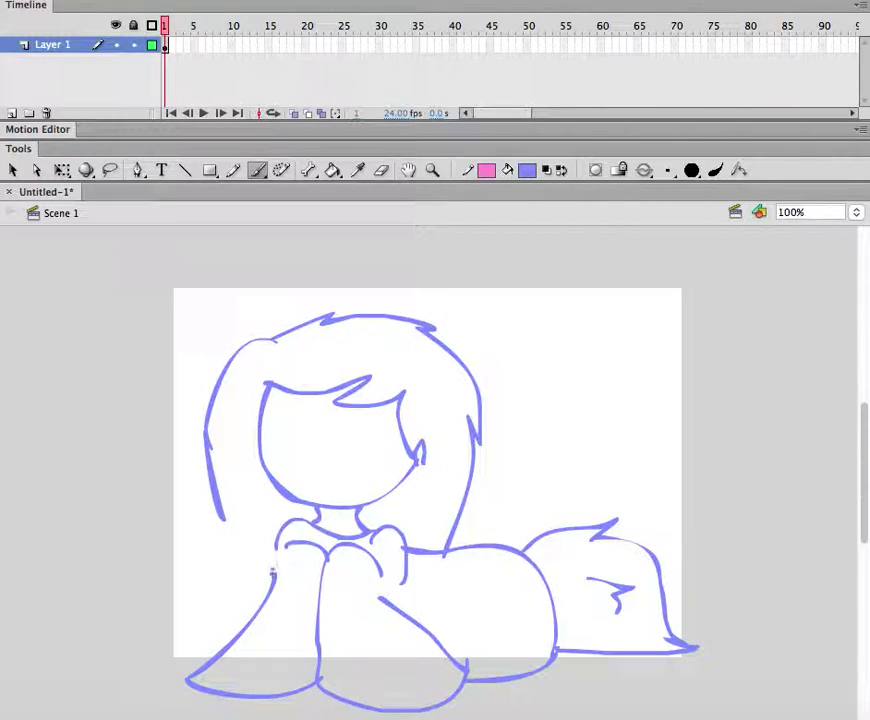
Outline the long hair strand falling to the front leg and fill the hair and tail with periwinkle blue.
left_click_drag(221, 520, 192, 645)
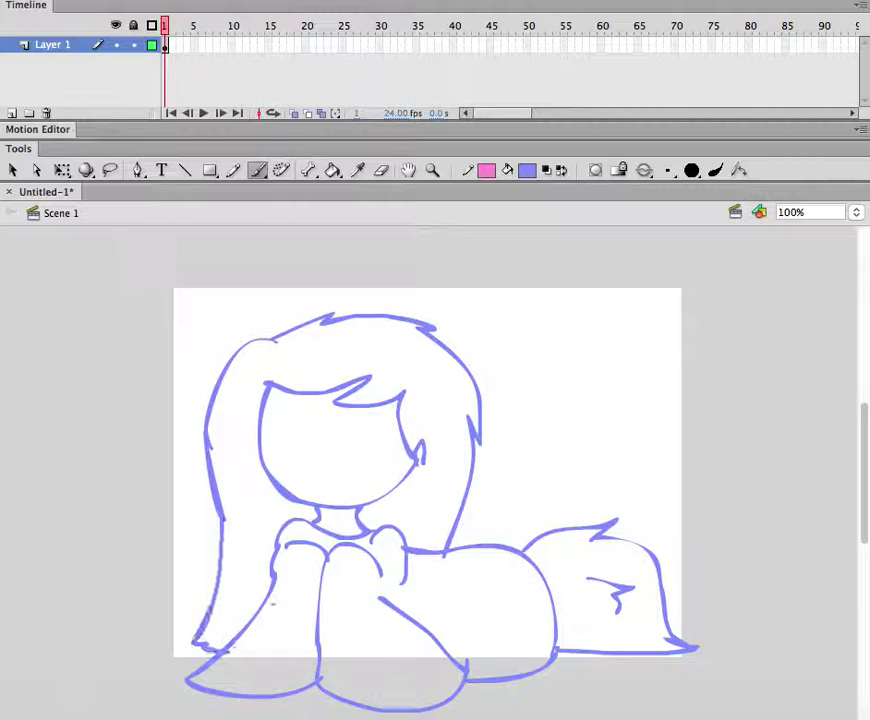
left_click(333, 170)
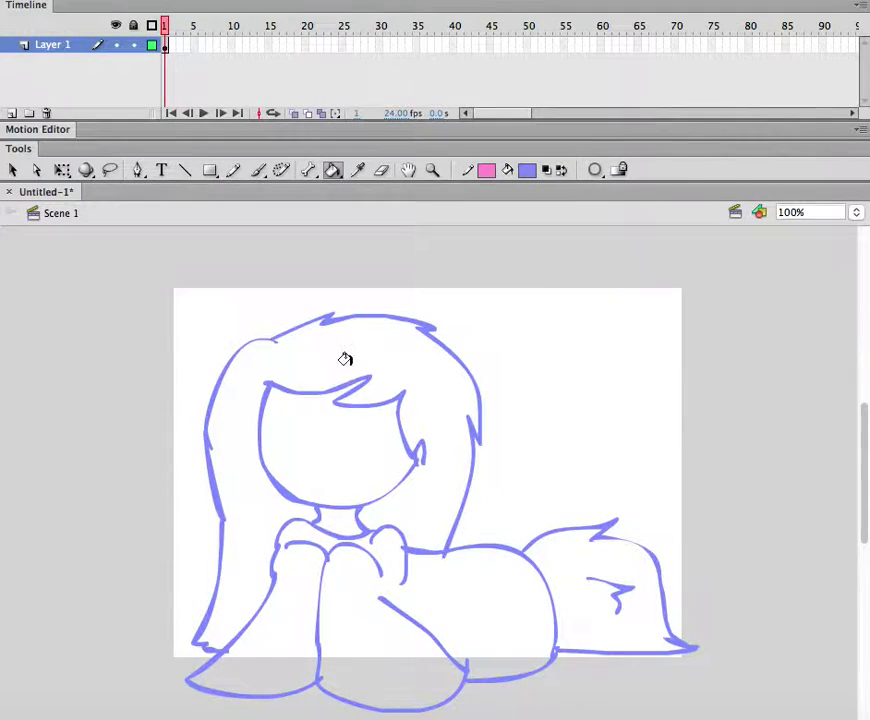
left_click(346, 357)
left_click(557, 571)
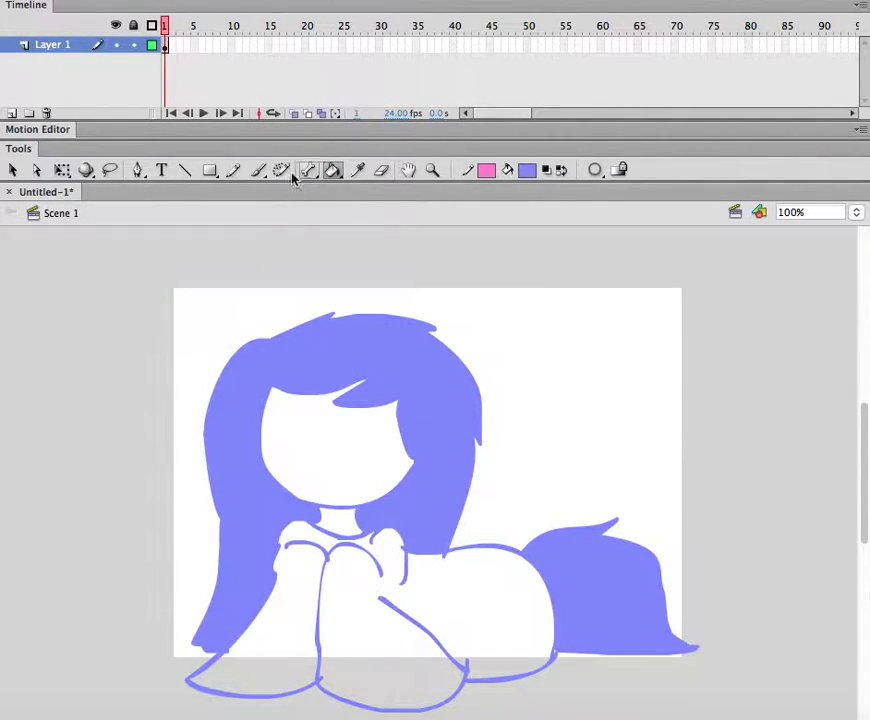
Brush the outlines and iris edges of both eyes on the face in periwinkle blue.
left_click(257, 172)
left_click_drag(342, 436, 388, 467)
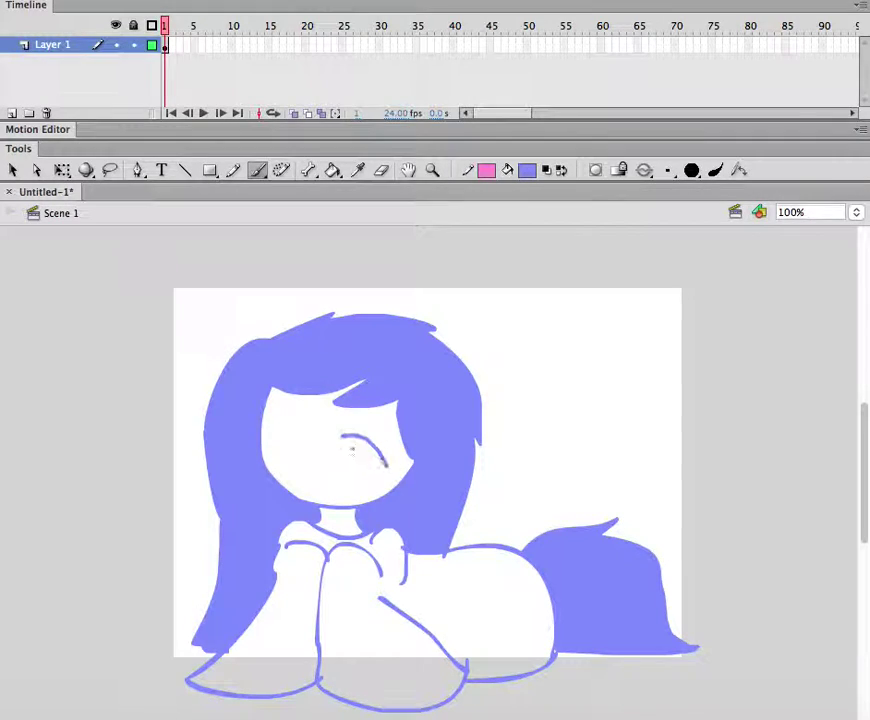
mouse_move(310, 430)
left_mouse_down()
mouse_move(267, 443)
mouse_move(298, 468)
left_mouse_up()
mouse_move(387, 466)
left_mouse_down()
mouse_move(368, 469)
mouse_move(347, 452)
left_mouse_up()
key("ctrl+z")
left_click_drag(385, 466, 348, 474)
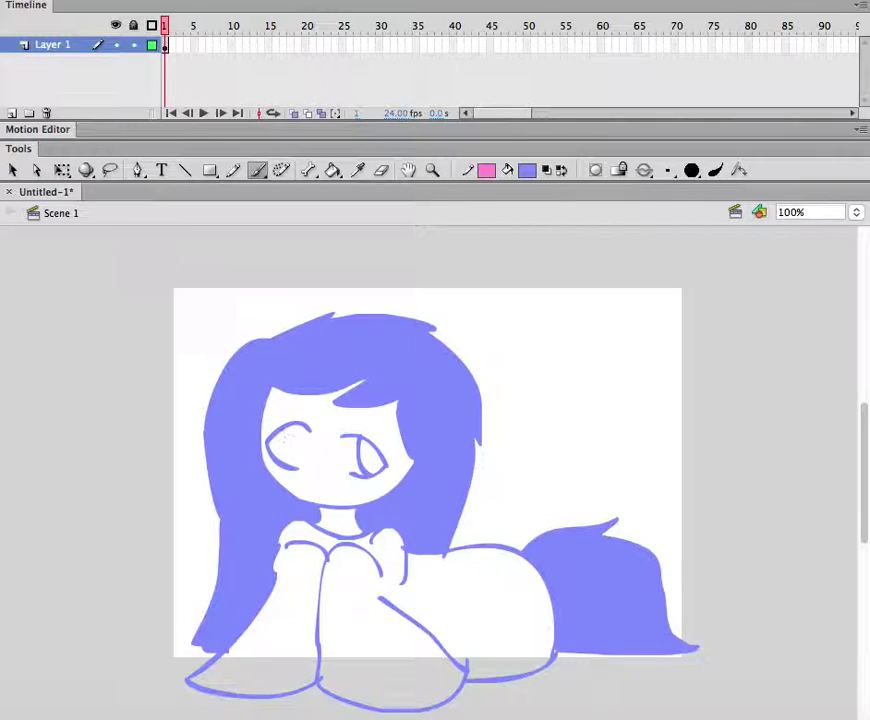
left_click_drag(344, 435, 347, 470)
Fill the irises of both eyes with periwinkle blue.
key("k")
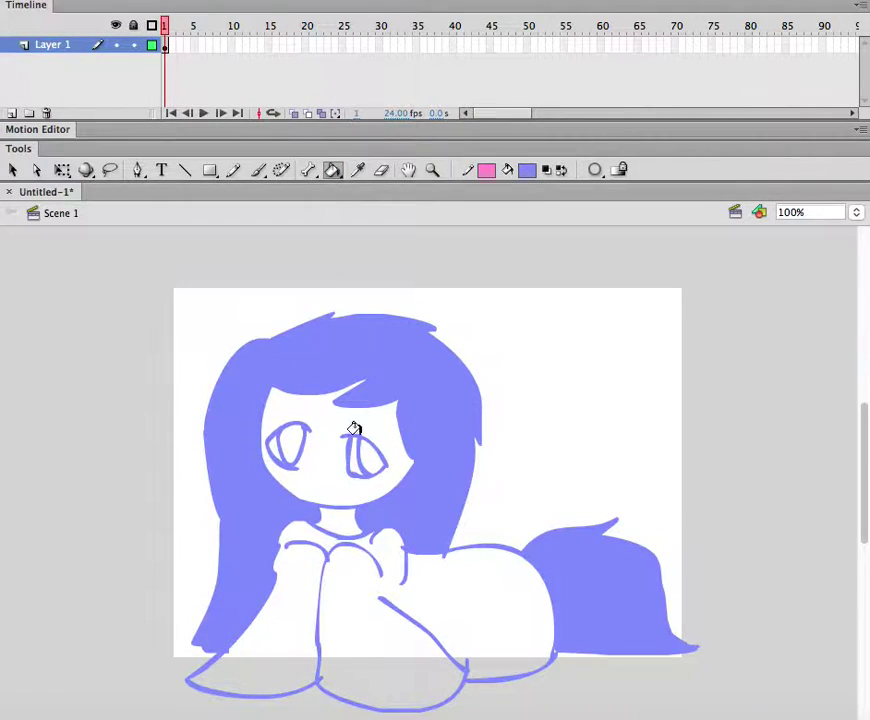
left_click(347, 463)
left_click(296, 444)
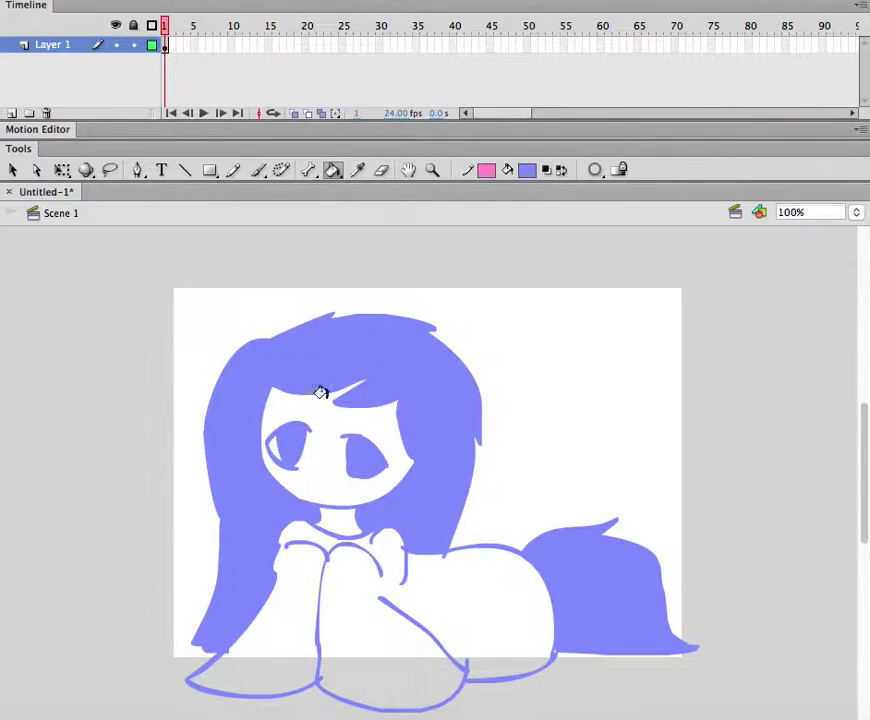
Paint pink blush beneath both eyes and add a periwinkle nose, mouth, eyelashes and eyebrows.
left_click(258, 171)
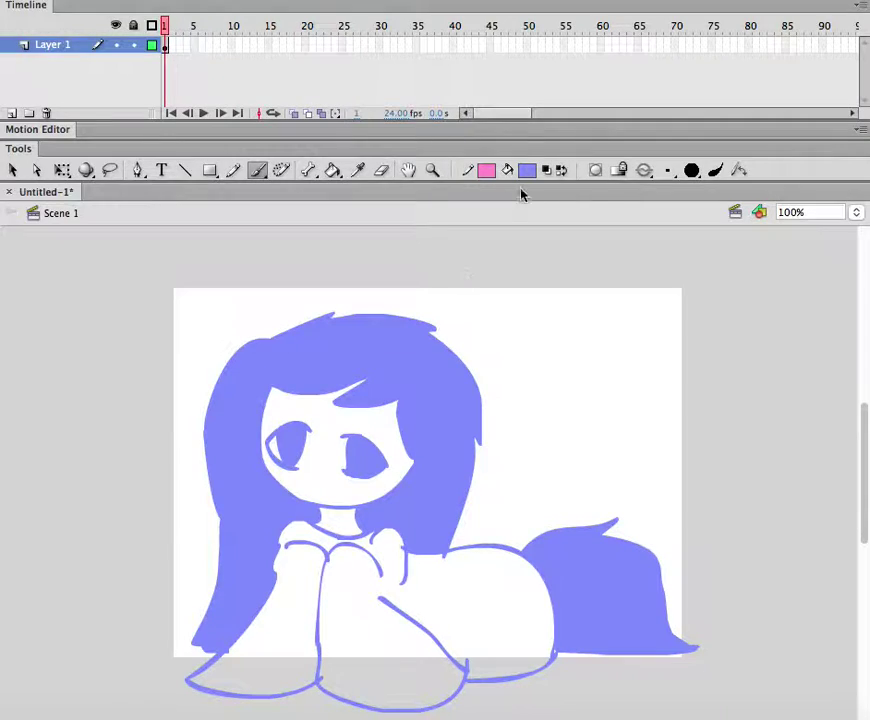
left_click(561, 170)
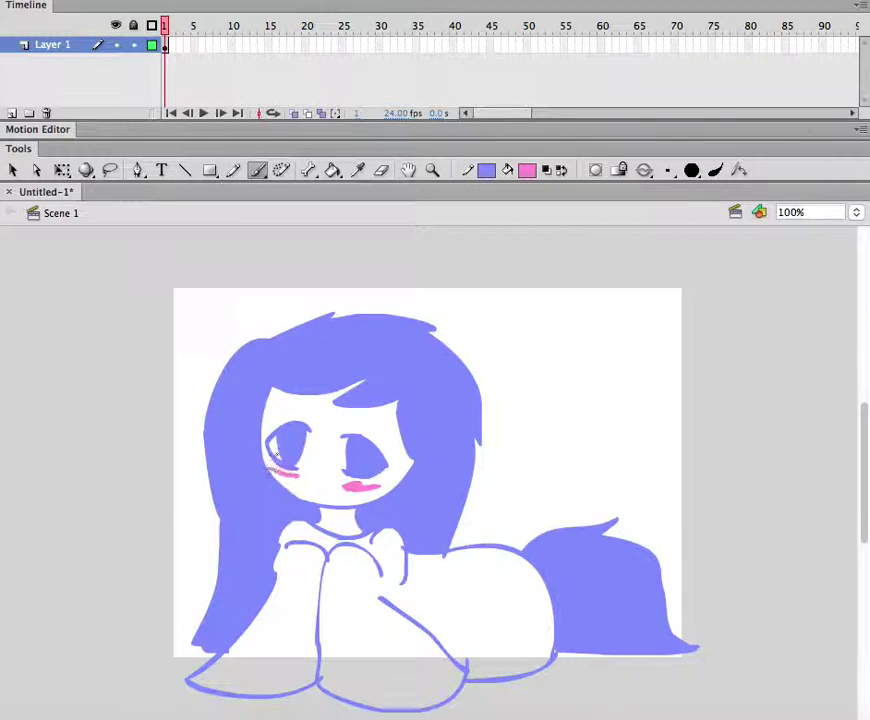
left_click(560, 172)
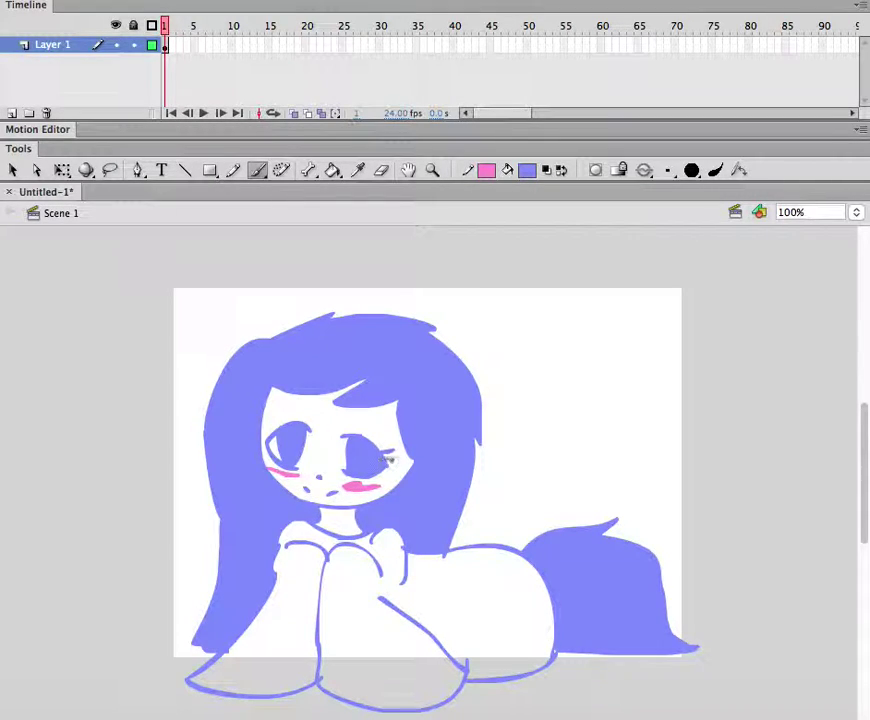
left_click_drag(270, 414, 302, 412)
left_click_drag(350, 428, 383, 438)
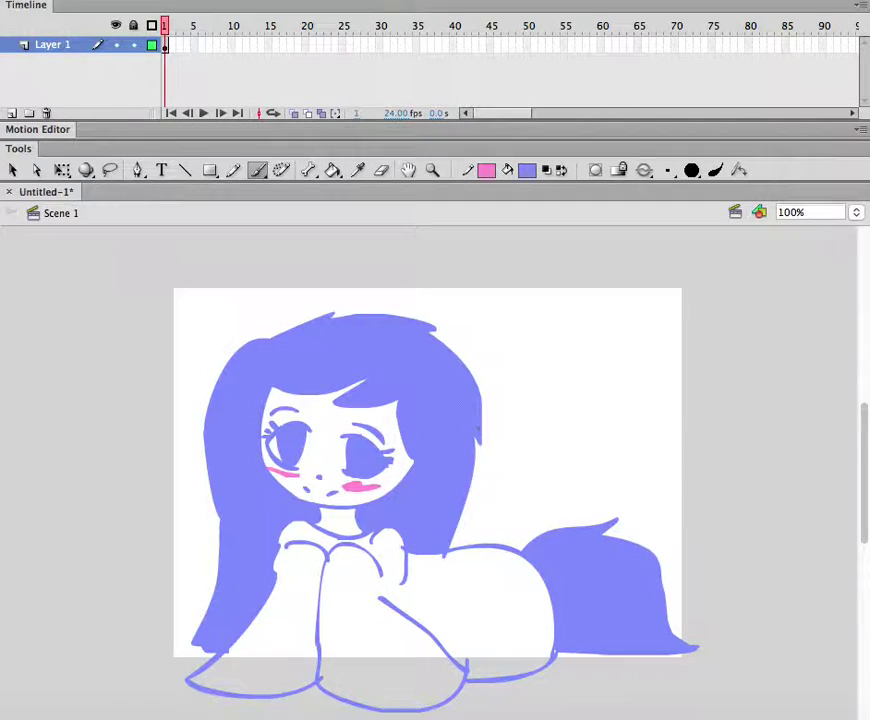
Draw a pointed ear on each side of the head and fill the ears' upper parts with periwinkle blue.
left_click_drag(518, 456, 484, 424)
left_click_drag(518, 456, 474, 488)
left_click_drag(184, 418, 206, 462)
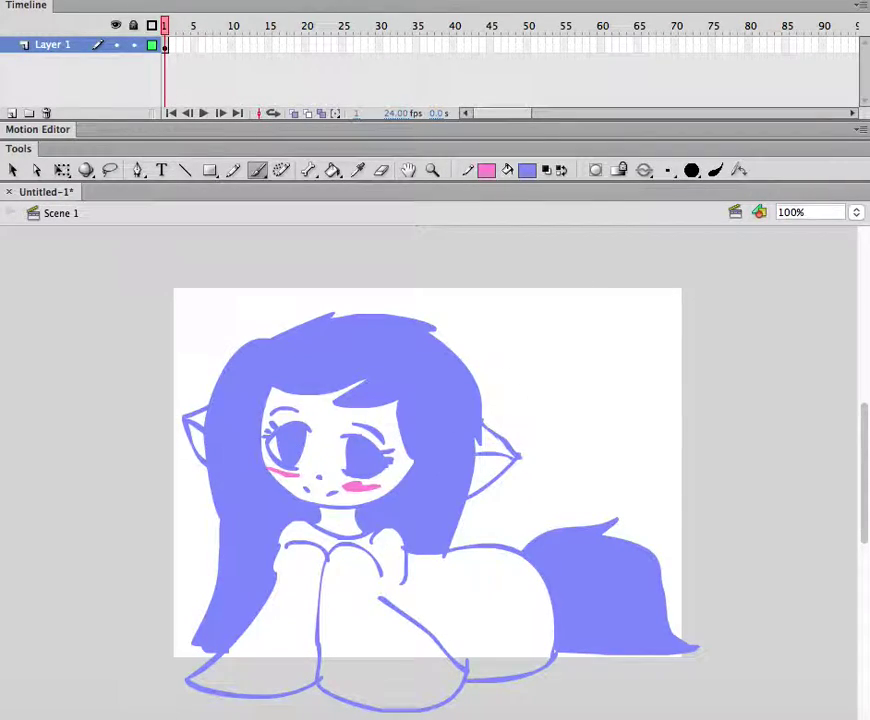
left_click(333, 170)
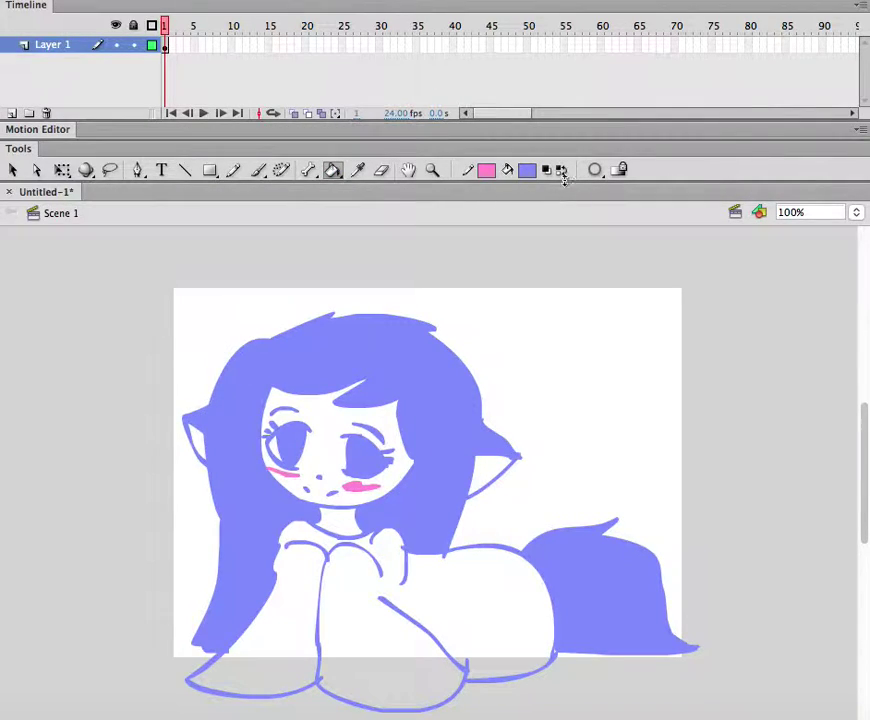
Fill both inner ears with pink and the character's body and front legs with white.
left_click(565, 172)
left_click(484, 460)
left_click(268, 448)
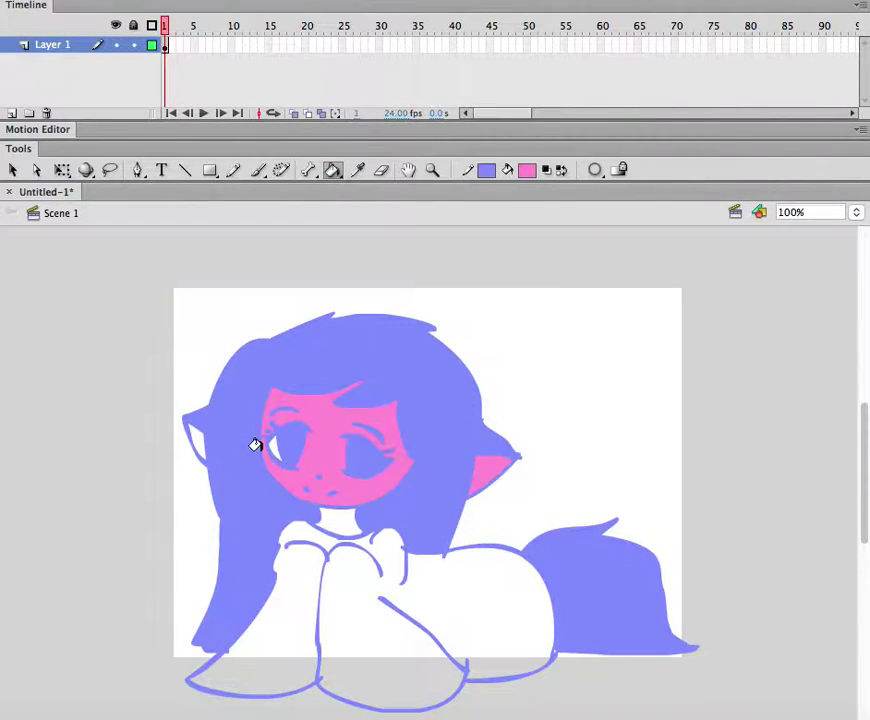
key("ctrl+z")
left_click(196, 438)
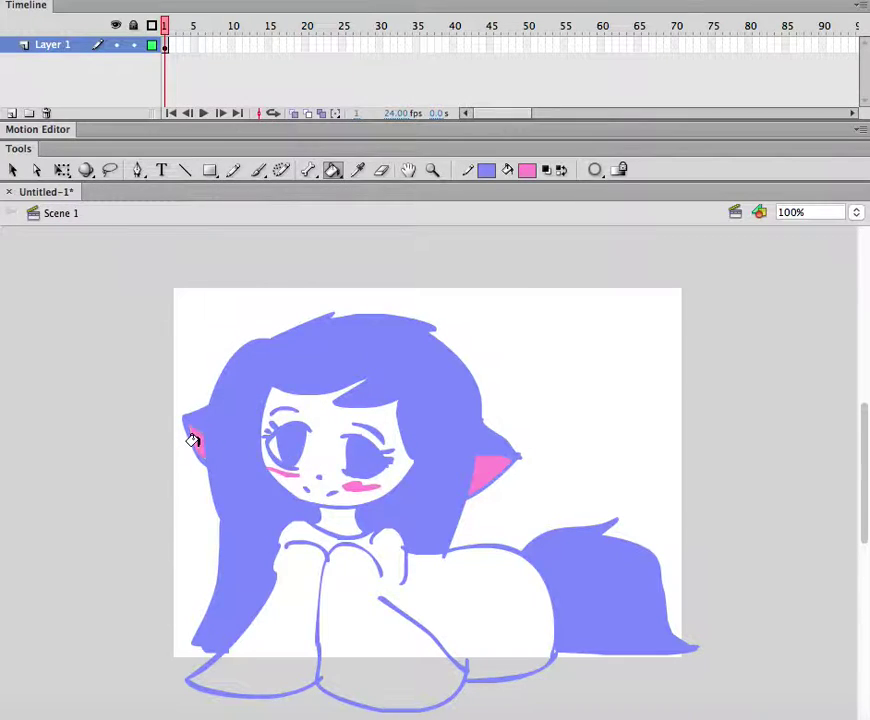
left_click(547, 172)
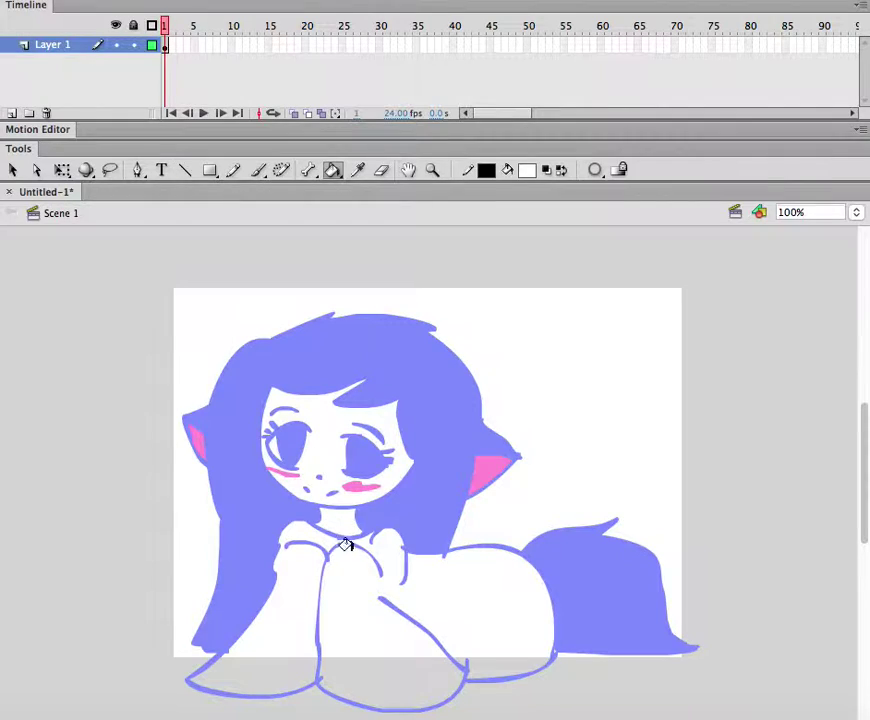
left_click(348, 588)
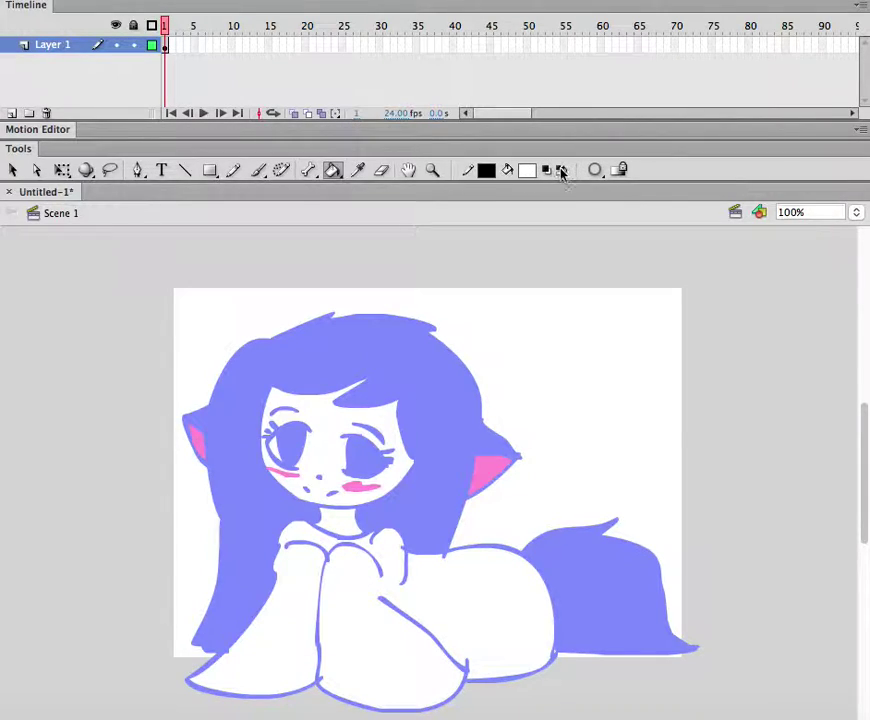
Set the fill colour to a slightly darker shade of the hair's periwinkle blue.
left_click(561, 171)
left_click(529, 171)
left_click(478, 349)
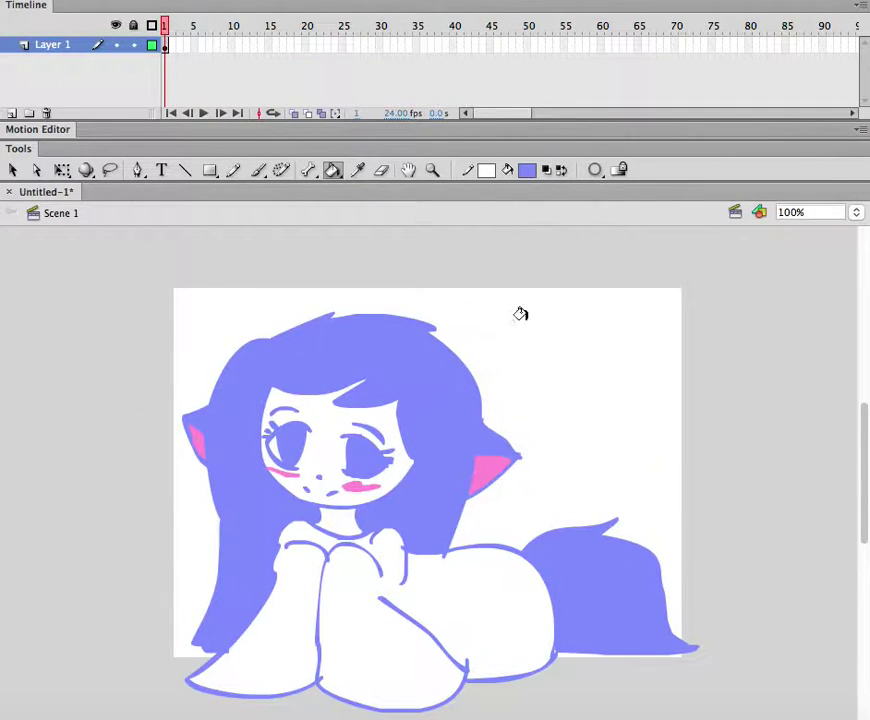
left_click(529, 172)
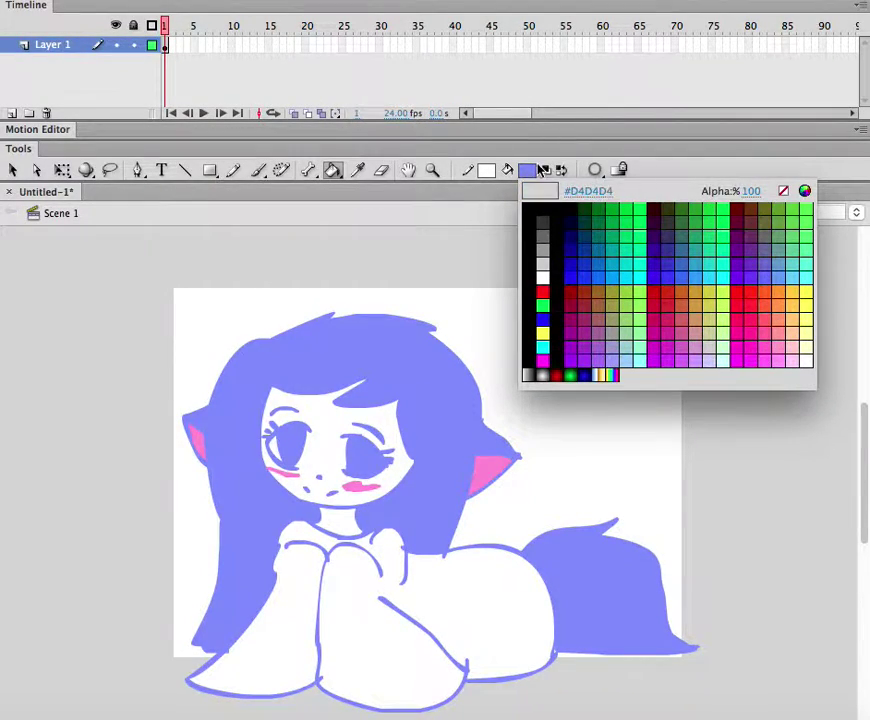
left_click(805, 192)
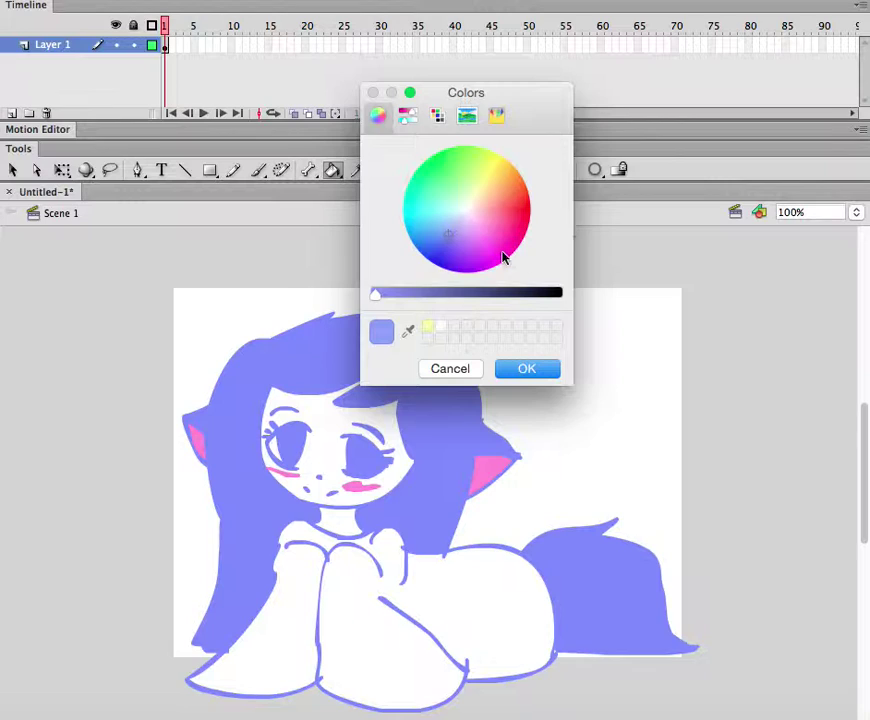
left_click_drag(382, 298, 395, 295)
left_click(512, 372)
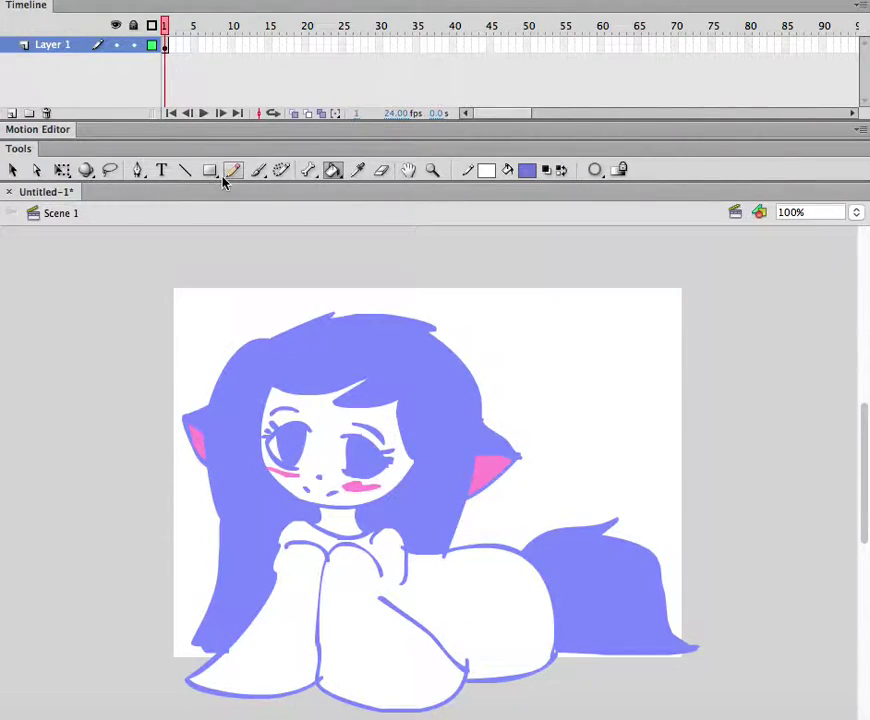
Draw a darker blue pencil outline around the character, just outside the stage edges, to enclose the background.
left_click(257, 170)
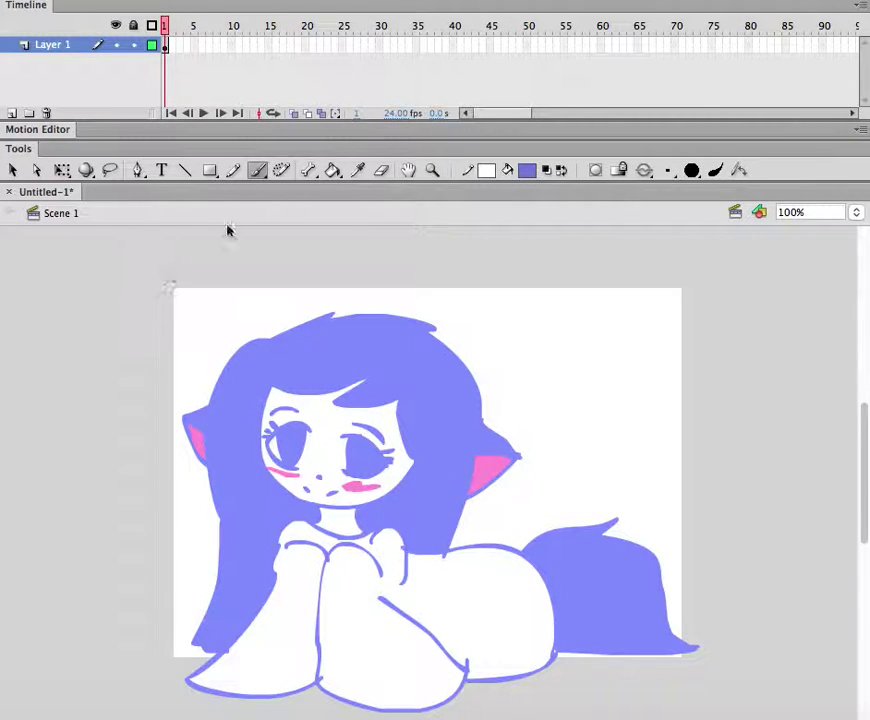
key("y")
mouse_move(152, 283)
left_mouse_down()
mouse_move(145, 391)
mouse_move(157, 642)
left_mouse_up()
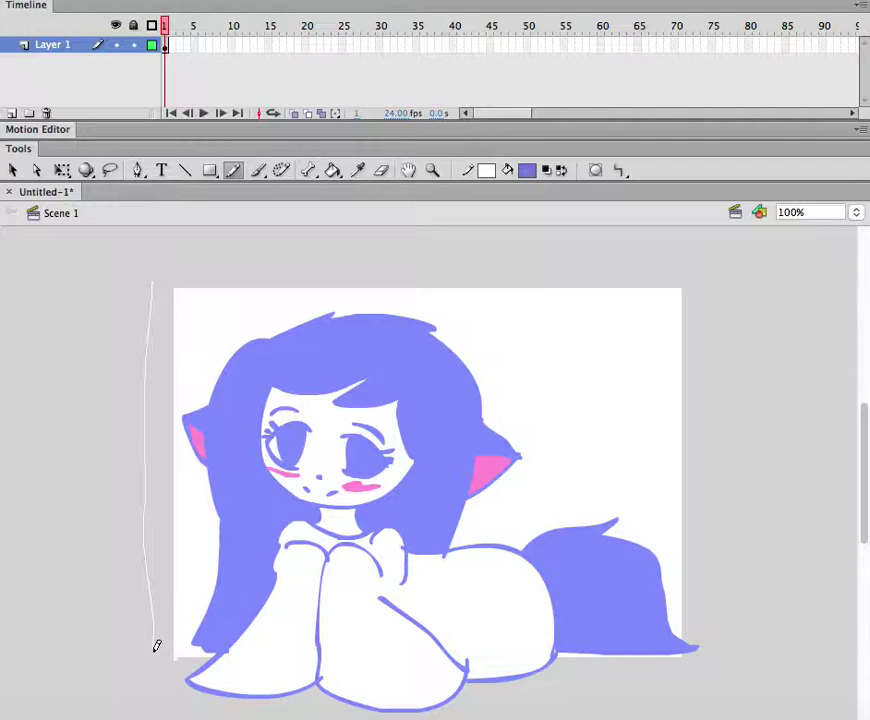
left_click(561, 170)
mouse_move(158, 284)
left_mouse_down()
mouse_move(144, 396)
mouse_move(148, 581)
mouse_move(154, 678)
mouse_move(190, 672)
left_mouse_up()
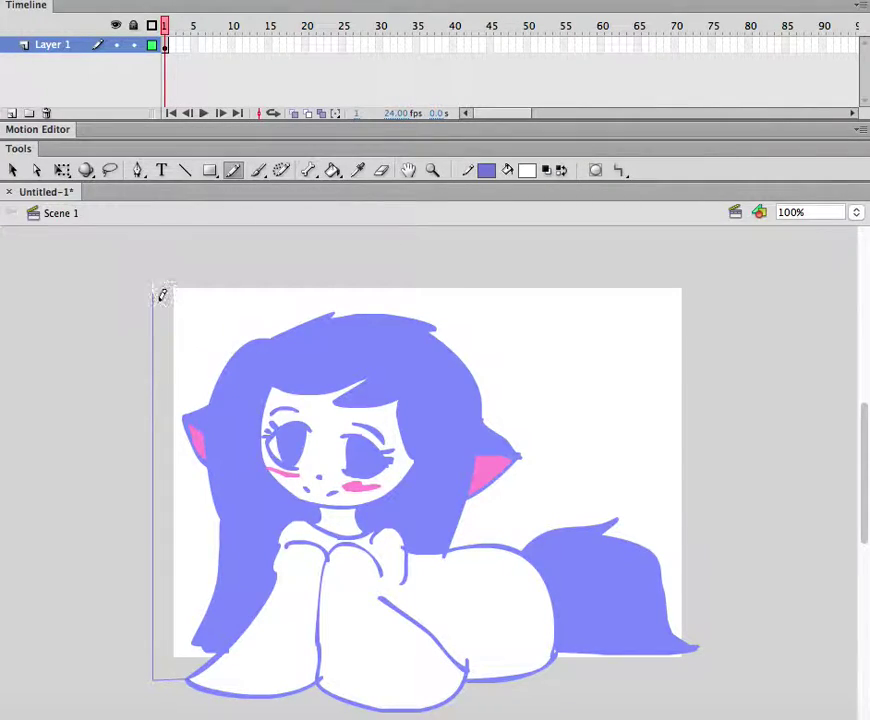
mouse_move(207, 288)
left_mouse_down()
mouse_move(607, 288)
mouse_move(715, 297)
mouse_move(678, 481)
mouse_move(684, 628)
mouse_move(713, 662)
mouse_move(456, 715)
mouse_move(343, 719)
mouse_move(213, 702)
mouse_move(157, 675)
left_mouse_up()
mouse_move(167, 264)
left_mouse_down()
mouse_move(369, 235)
mouse_move(658, 258)
mouse_move(702, 290)
mouse_move(711, 324)
left_mouse_up()
Fill the outlined background areas around the character with the darker blue.
left_click(334, 170)
left_click(342, 268)
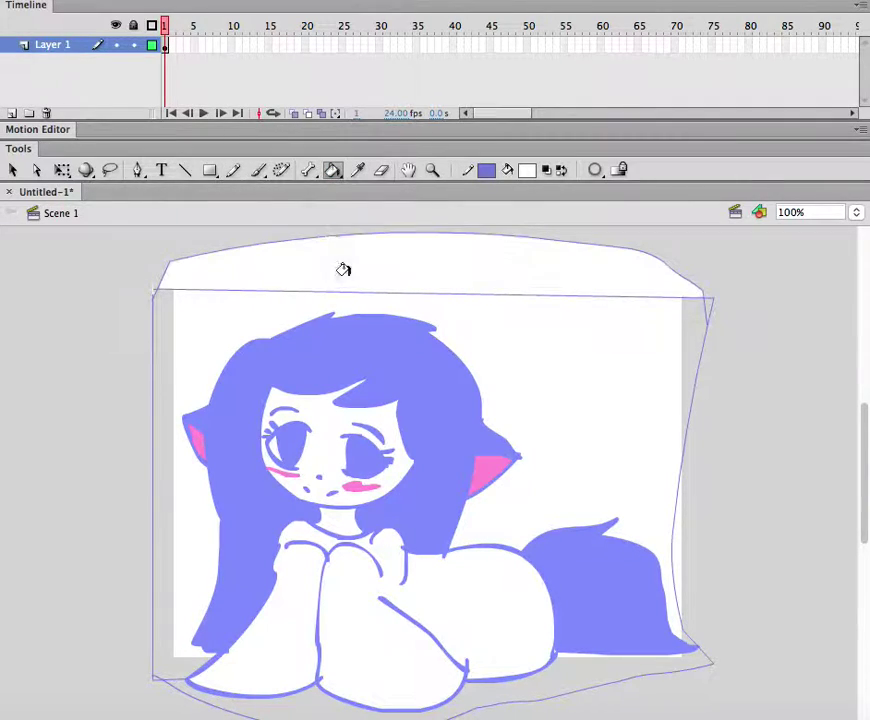
left_click(561, 170)
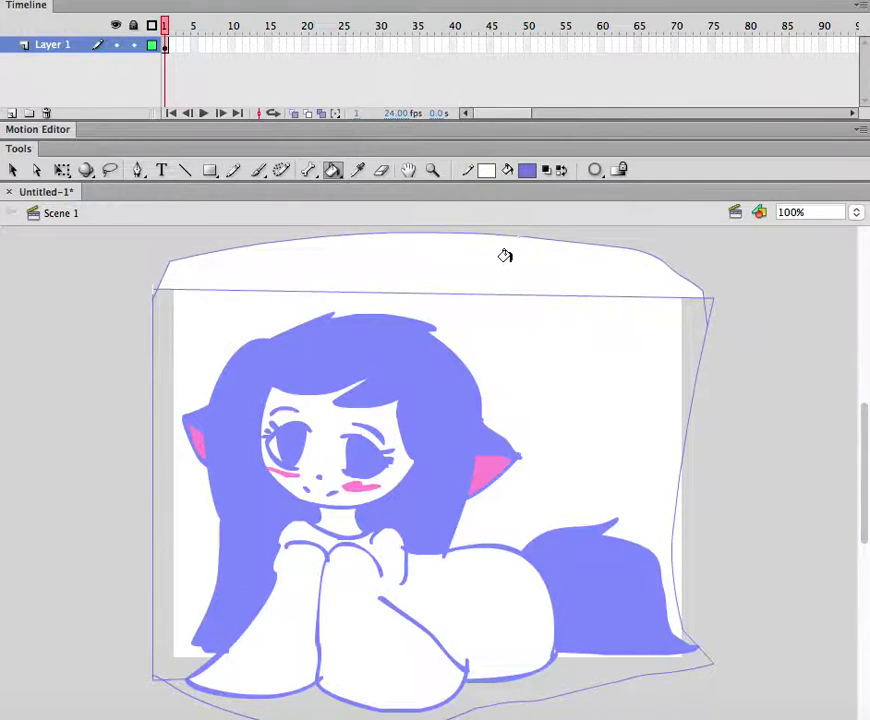
left_click(534, 344)
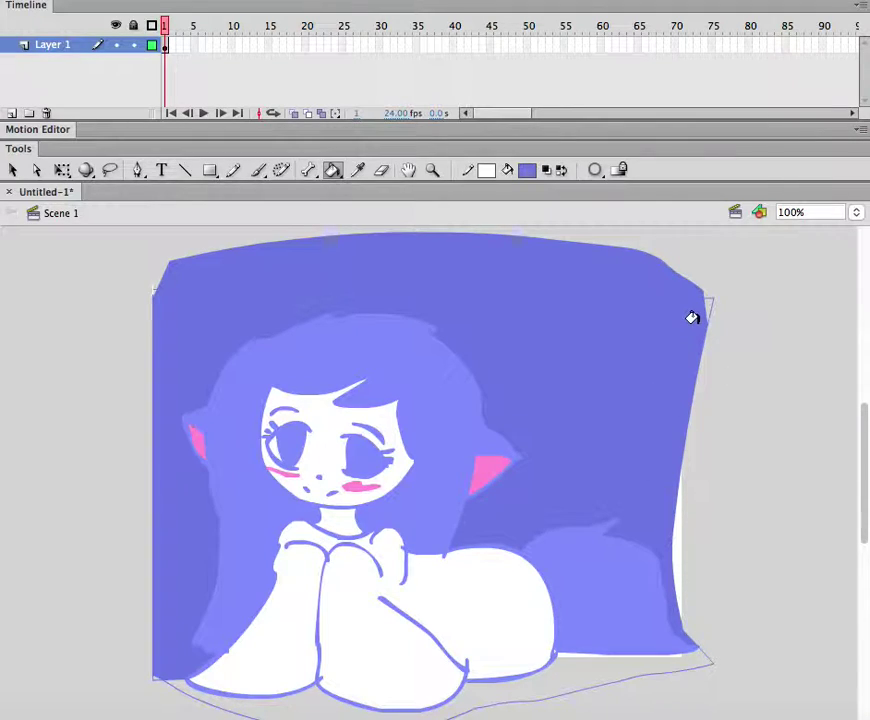
left_click(705, 302)
left_click(566, 664)
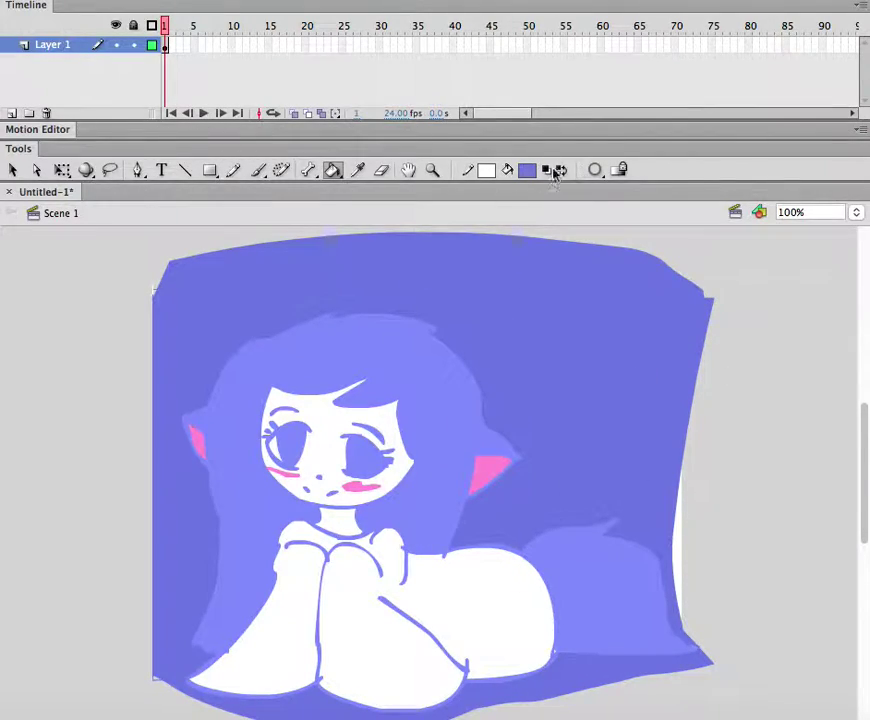
Brush white highlights into both irises and write "oxo" in white on the hair beside each cheek.
left_click(562, 171)
left_click(258, 170)
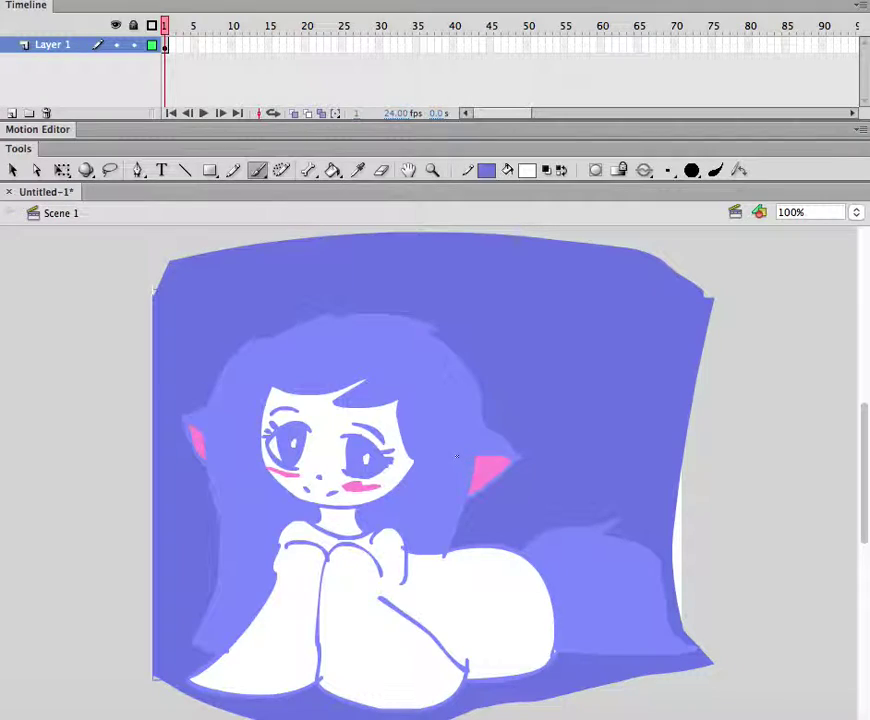
left_click_drag(461, 462, 453, 484)
mouse_move(228, 458)
left_mouse_down()
mouse_move(238, 484)
mouse_move(226, 484)
mouse_move(250, 460)
left_mouse_up()
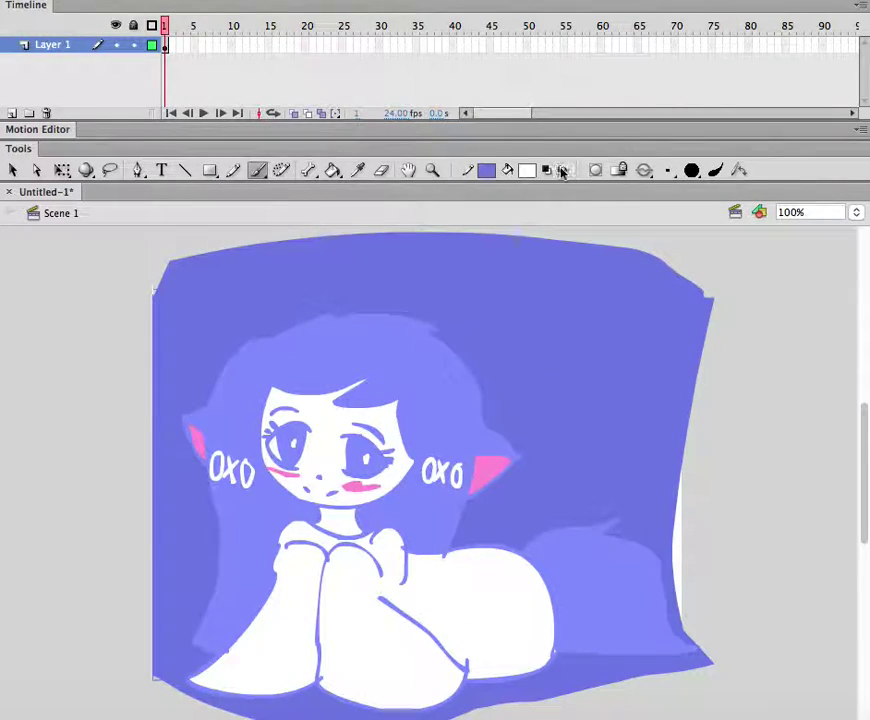
Outline an extra strip beyond the background's right edge and fill it with the darker blue to cover the gap.
left_click(560, 171)
mouse_move(705, 298)
left_mouse_down()
mouse_move(745, 315)
mouse_move(698, 560)
mouse_move(732, 641)
mouse_move(710, 662)
left_mouse_up()
key("k")
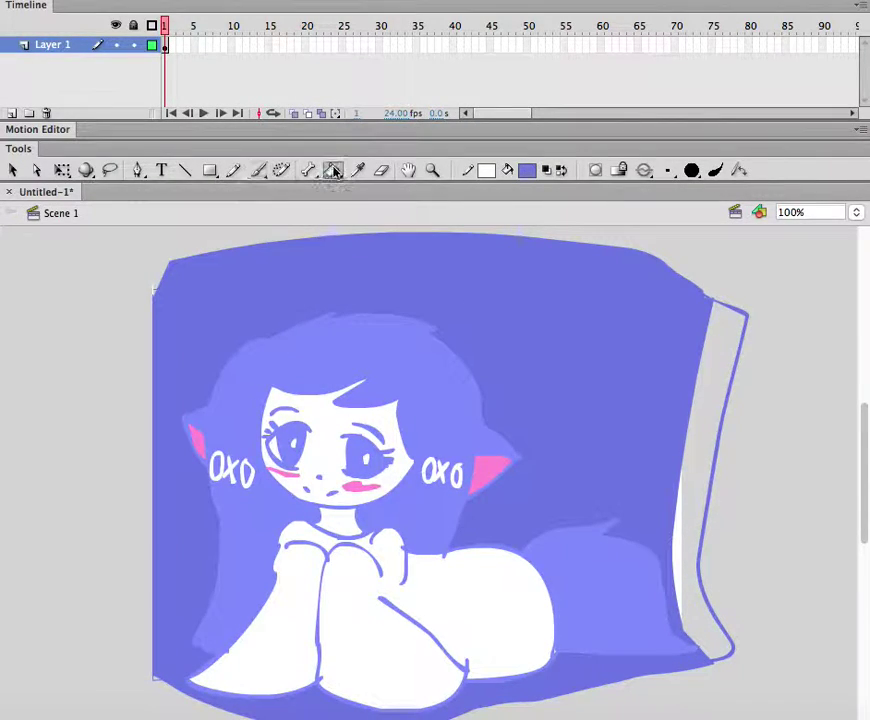
left_click(715, 379)
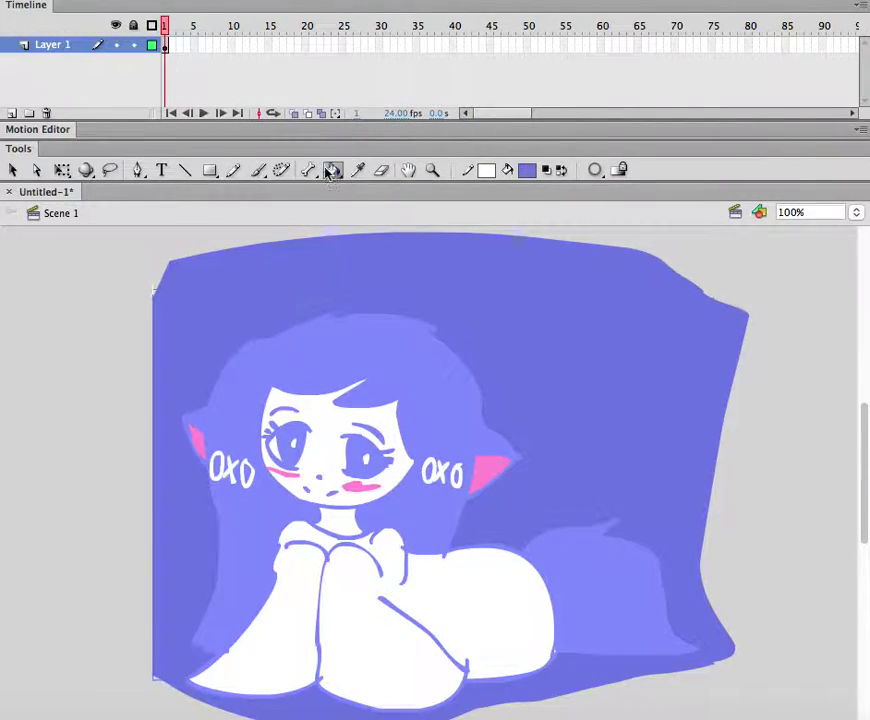
left_click(257, 170)
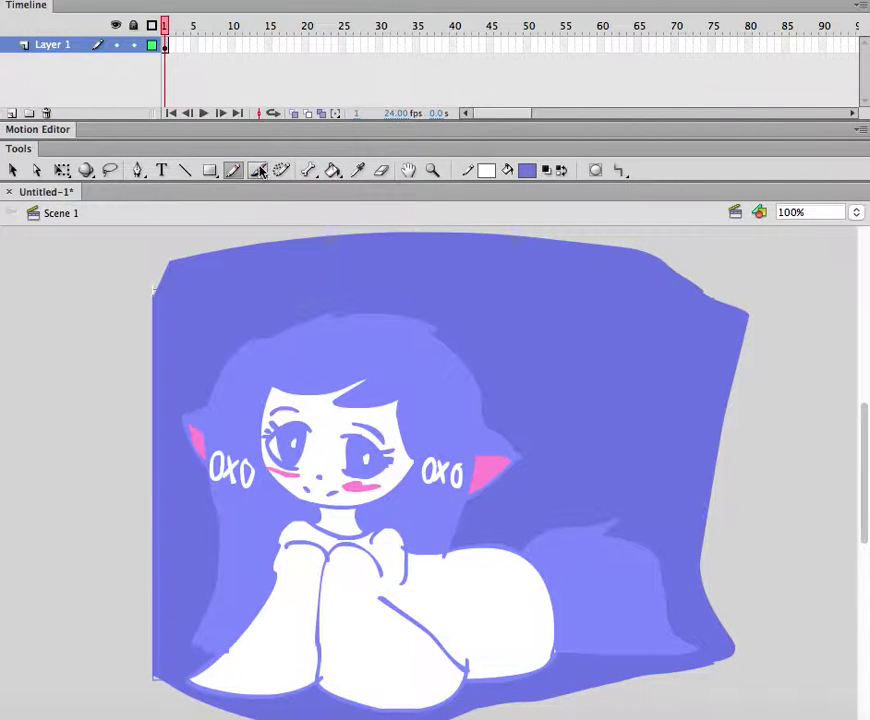
Outline an extra strip beyond the background's left edge and fill it with the darker blue.
mouse_move(165, 258)
left_mouse_down()
mouse_move(110, 420)
mouse_move(140, 705)
mouse_move(150, 716)
left_mouse_up()
left_click(333, 170)
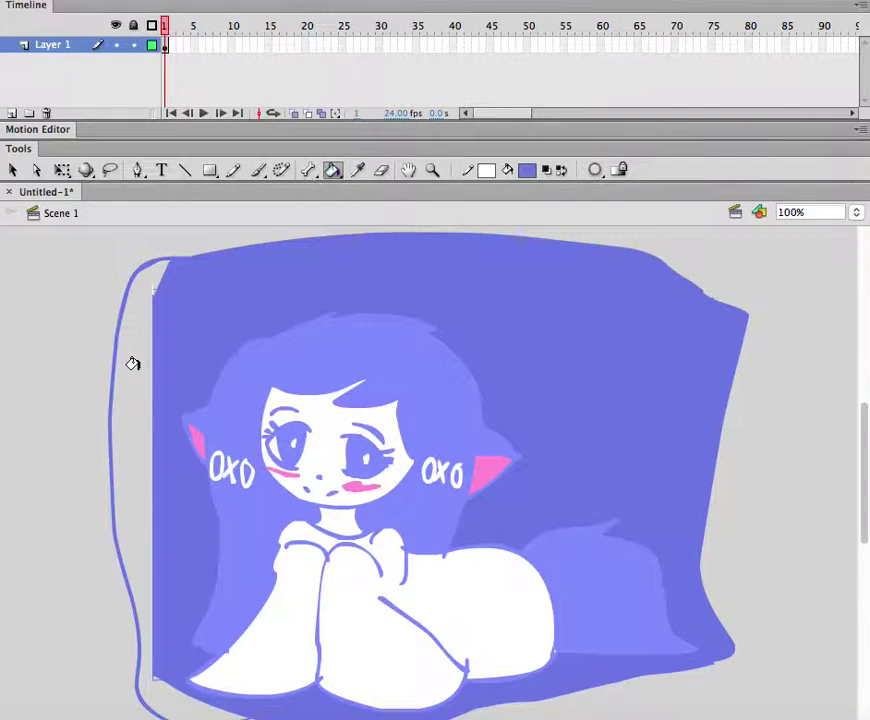
left_click(132, 361)
Choose a lighter, paler periwinkle from the system colour wheel as the shading colour for the white body.
left_click(257, 170)
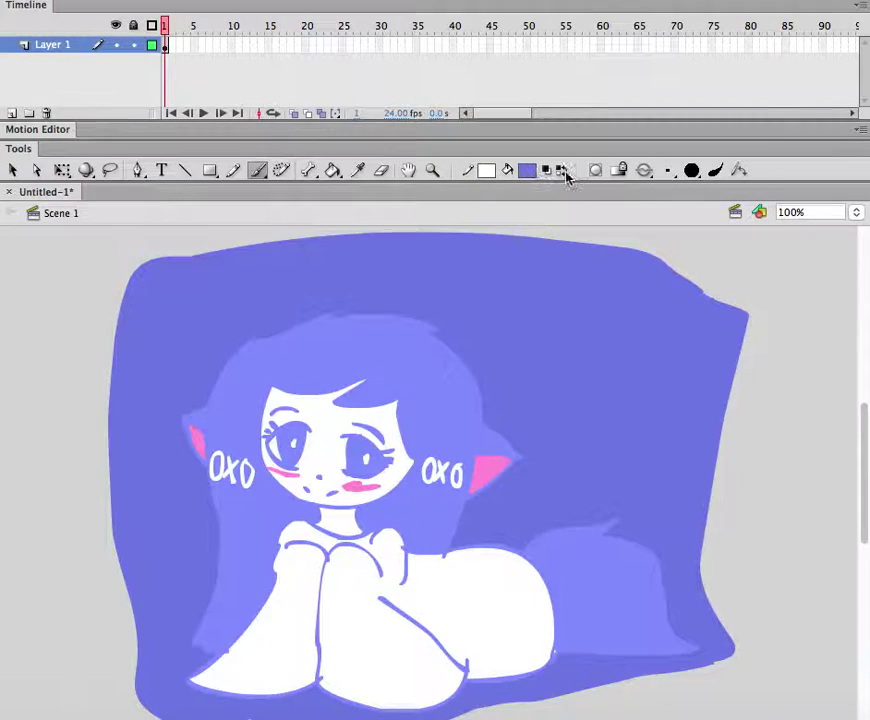
left_click(560, 170)
left_click(487, 170)
left_click(402, 373)
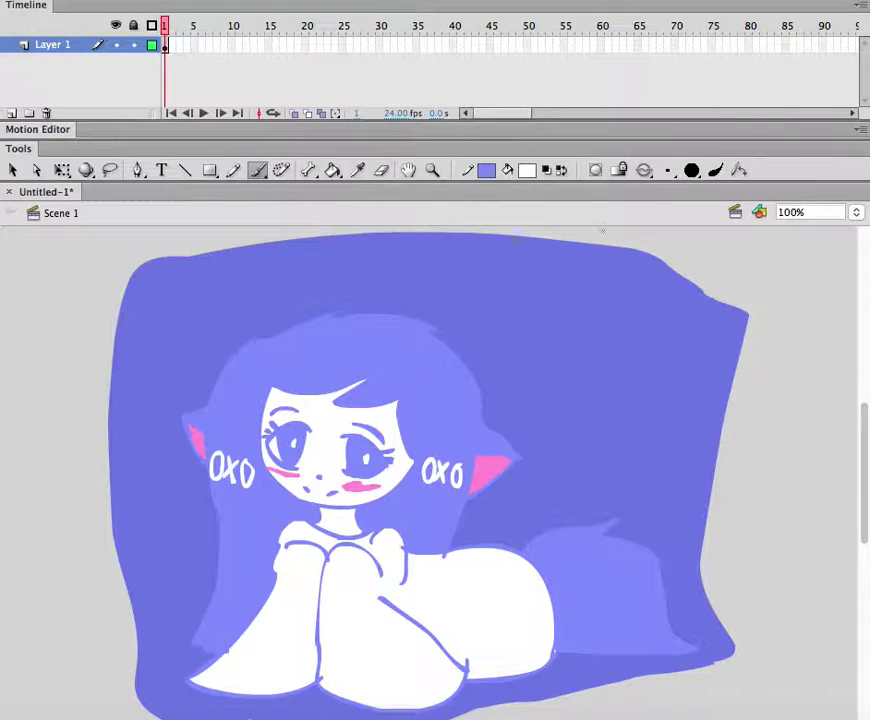
left_click(487, 170)
left_click(763, 188)
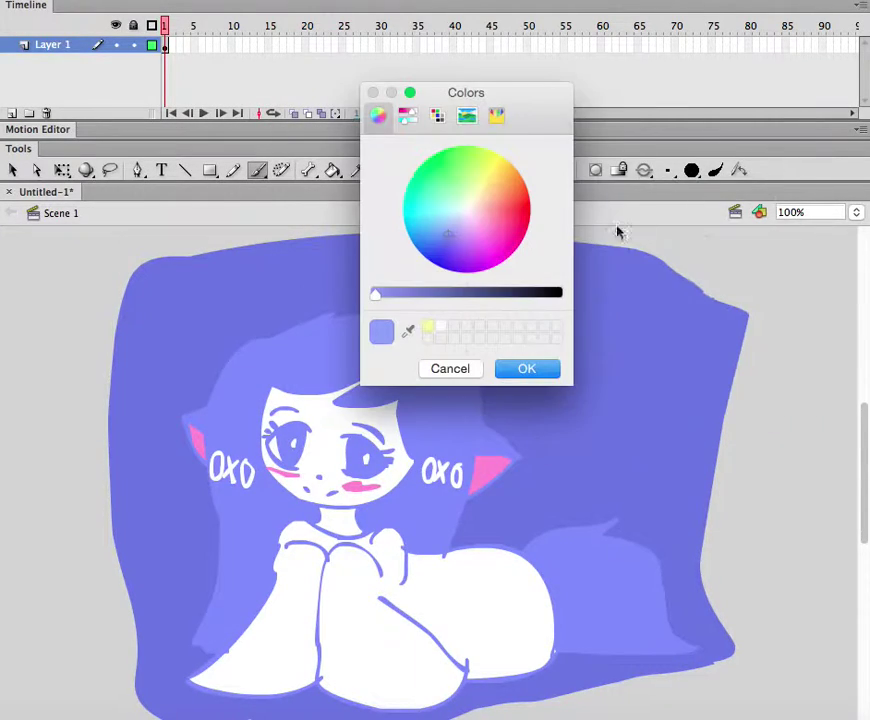
left_click(451, 229)
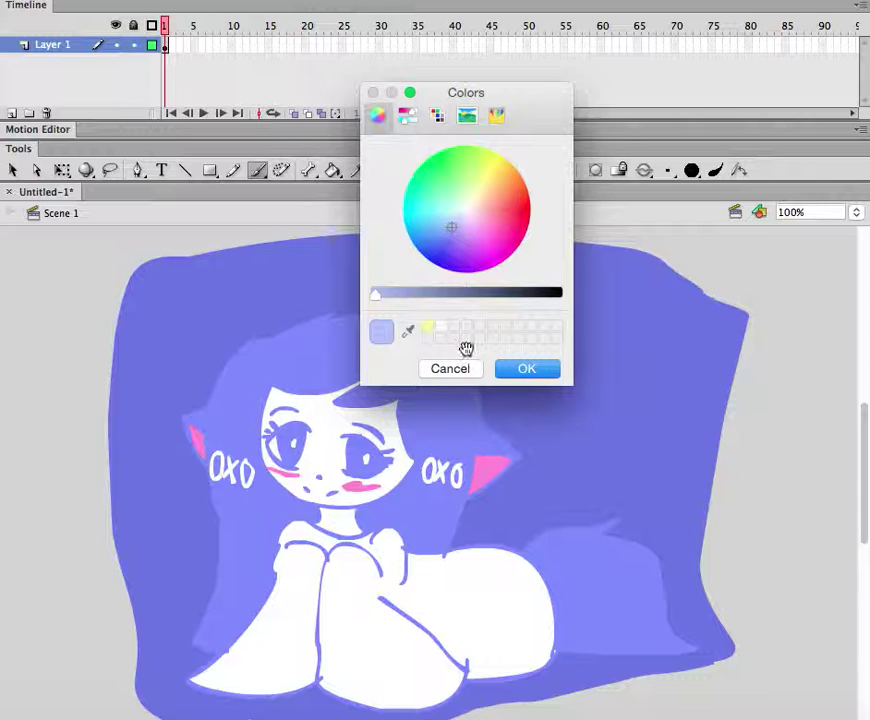
left_click(510, 369)
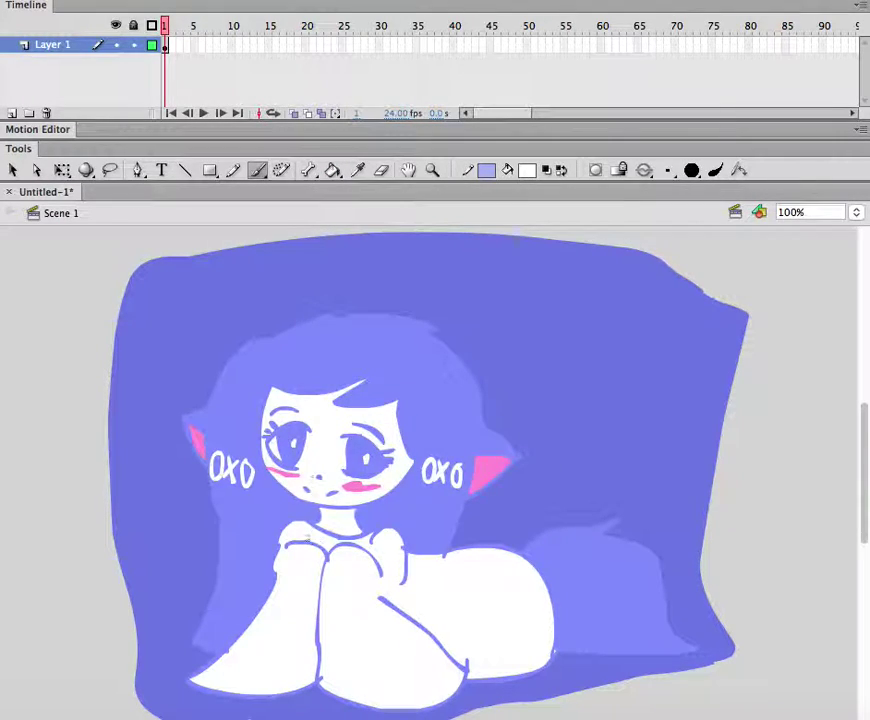
Brush pale periwinkle shading boundaries along the inner and lower sides of both front legs.
left_click(856, 212)
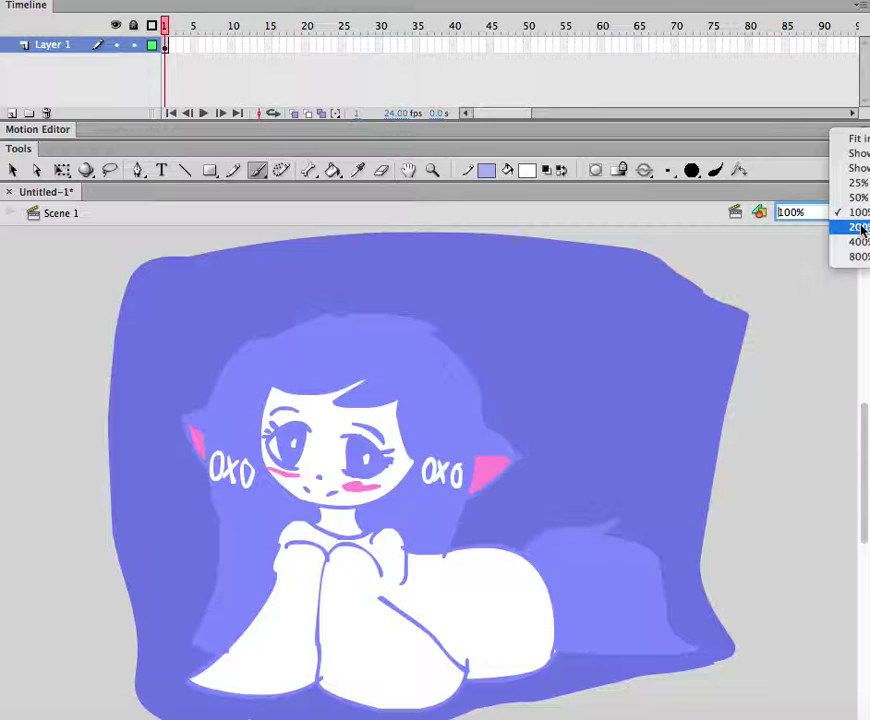
left_click(860, 227)
left_click_drag(864, 445, 853, 505)
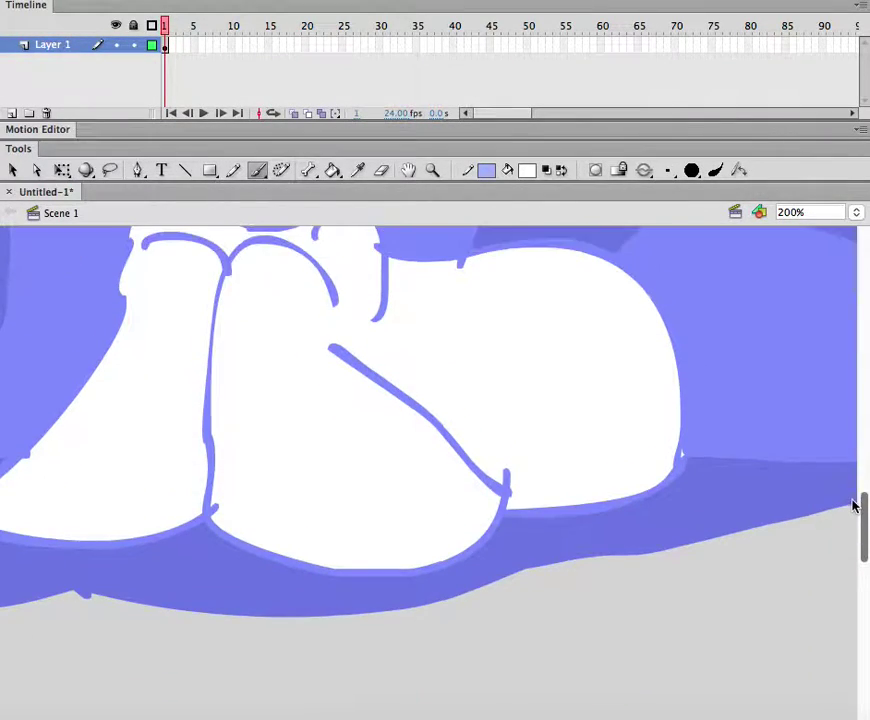
scroll(428, 470, "left", 10)
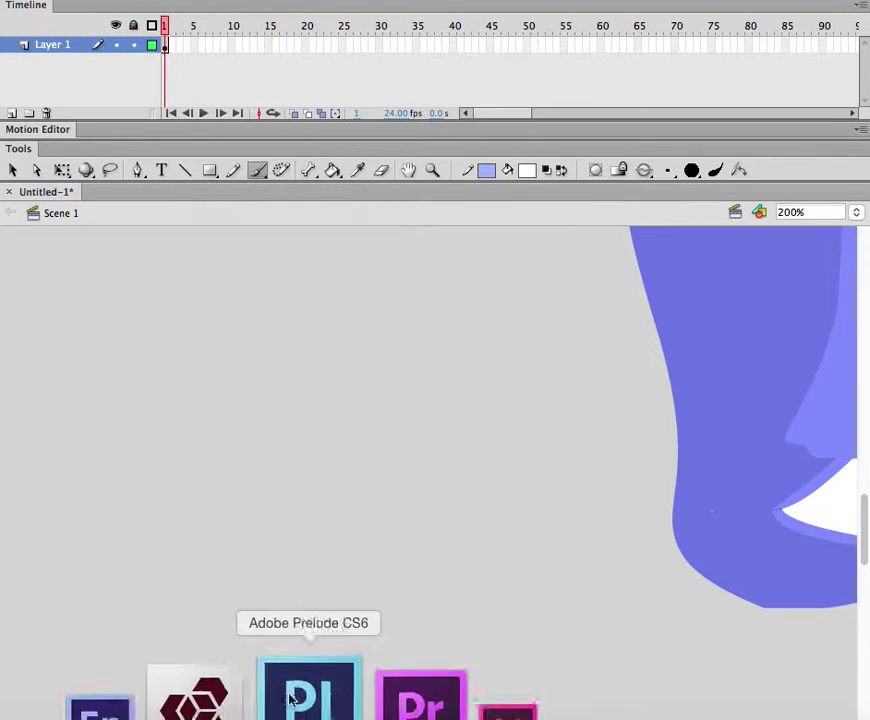
scroll(428, 470, "right", 2)
scroll(428, 470, "right", 10)
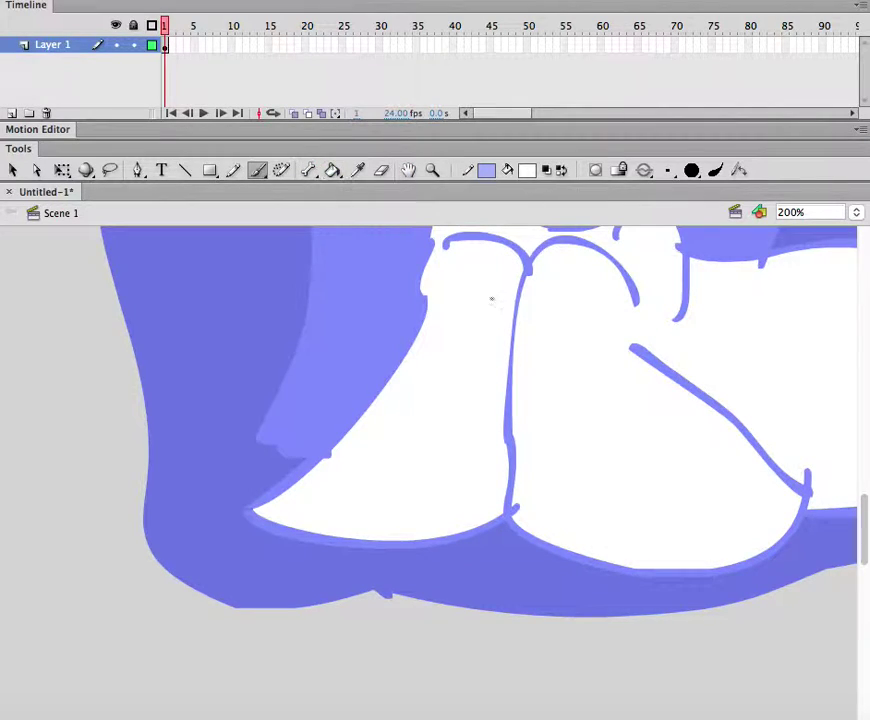
left_click(560, 172)
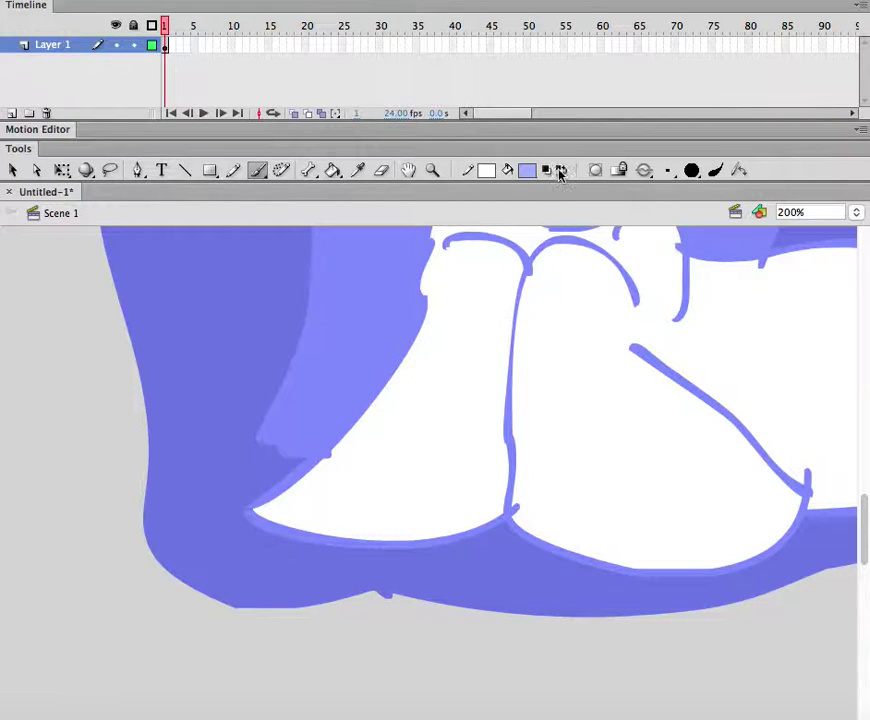
left_click(560, 172)
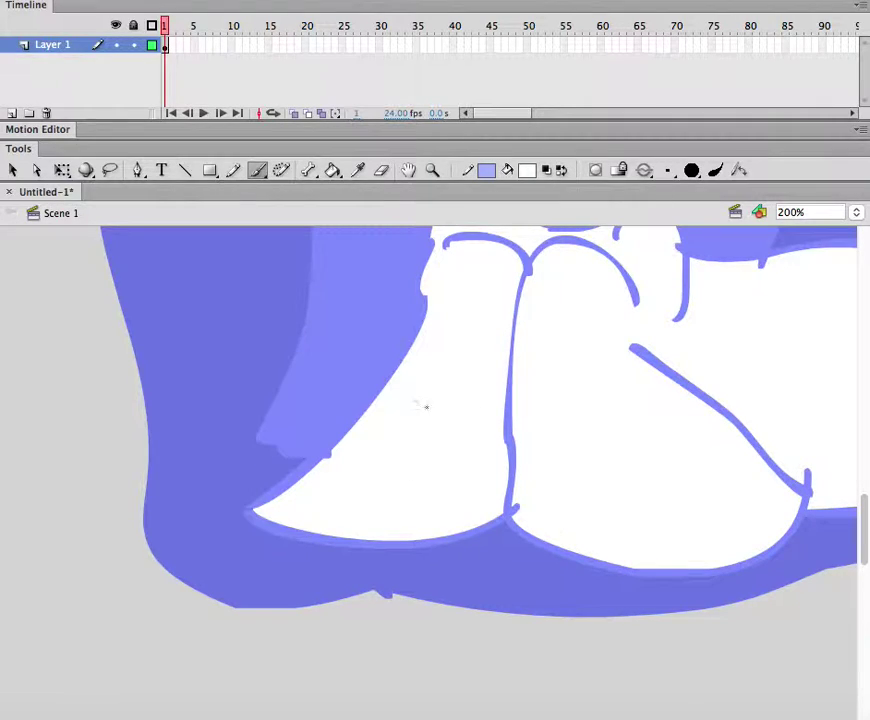
left_click(560, 172)
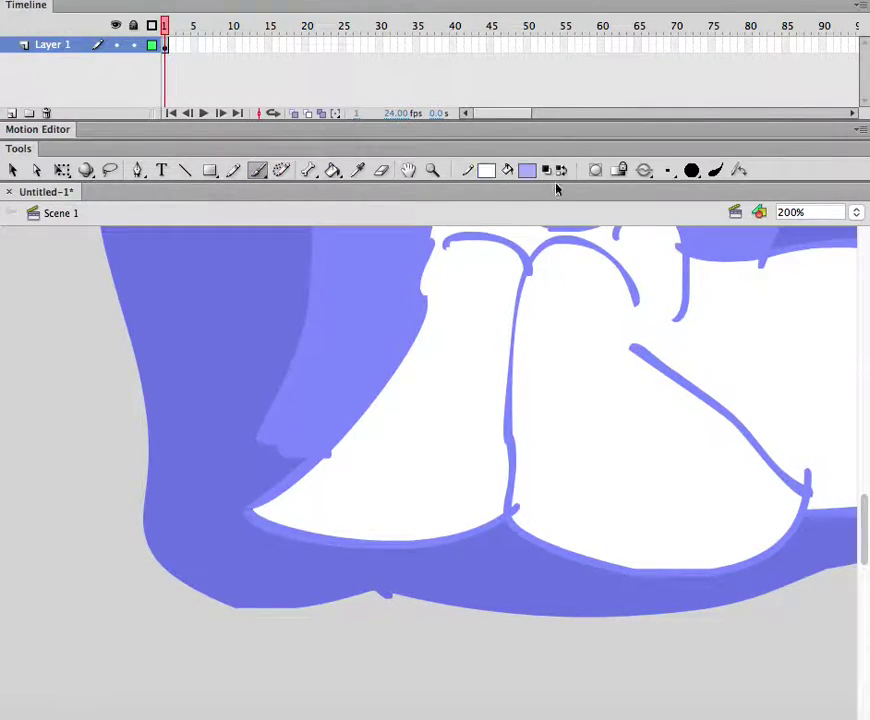
mouse_move(447, 244)
left_mouse_down()
mouse_move(482, 308)
mouse_move(479, 388)
mouse_move(419, 463)
mouse_move(358, 496)
left_mouse_up()
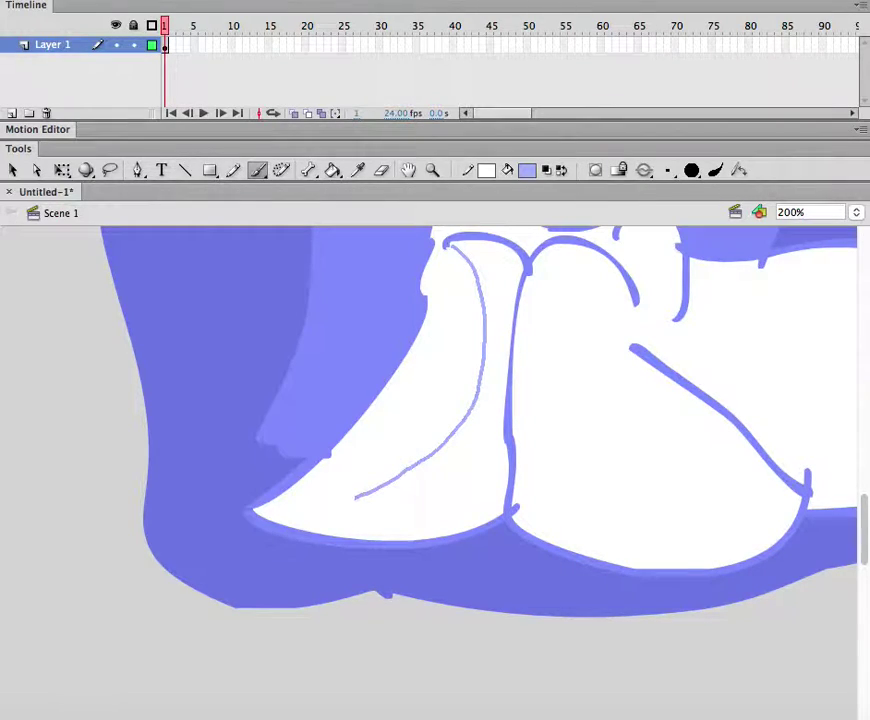
left_click_drag(257, 510, 256, 511)
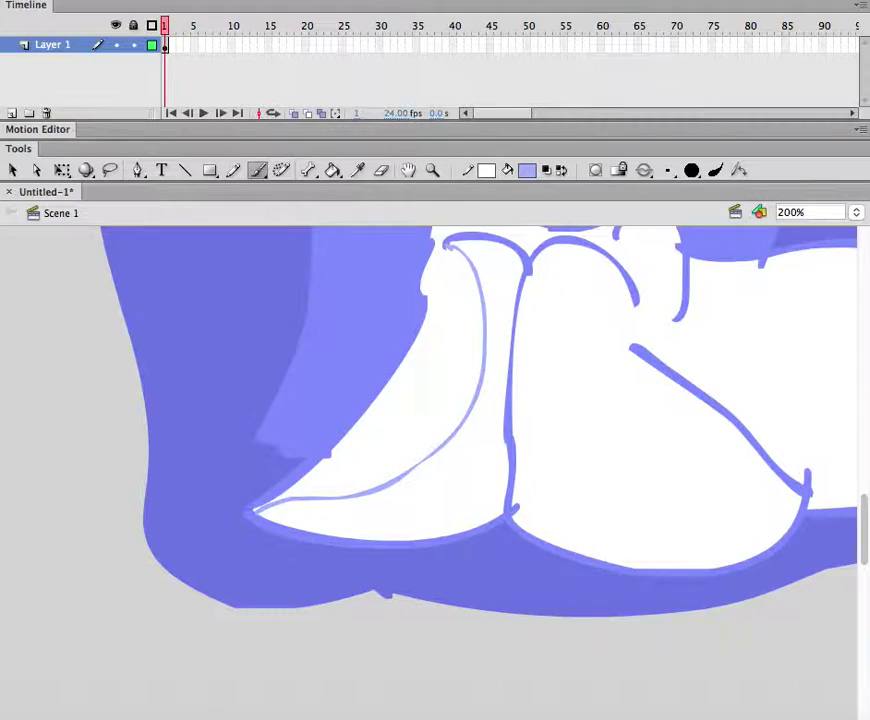
scroll(430, 420, "right", 5)
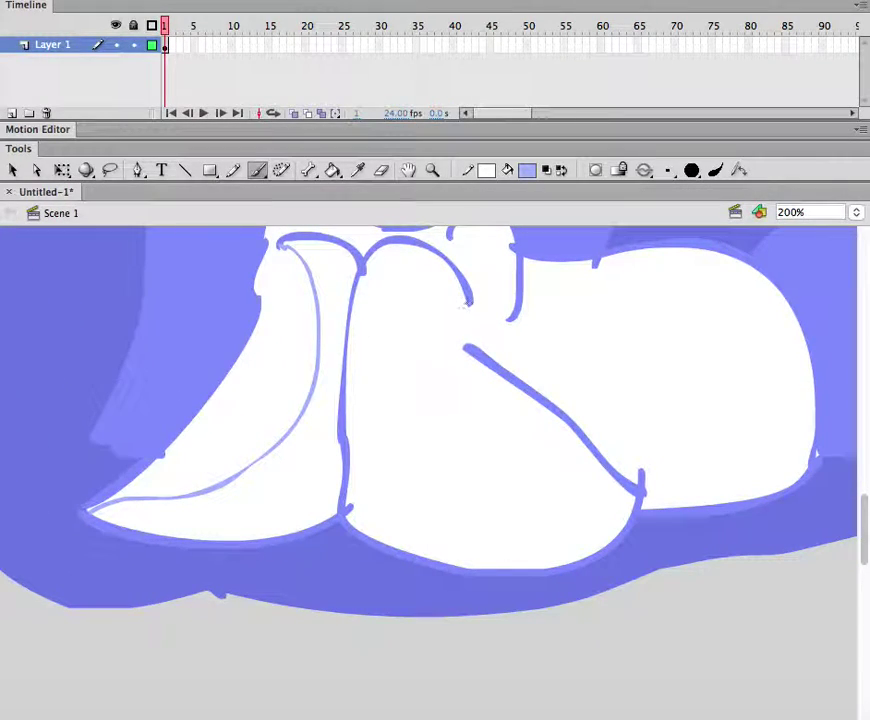
mouse_move(468, 302)
left_mouse_down()
mouse_move(380, 278)
mouse_move(350, 450)
mouse_move(398, 510)
mouse_move(505, 537)
mouse_move(577, 511)
mouse_move(622, 480)
left_mouse_up()
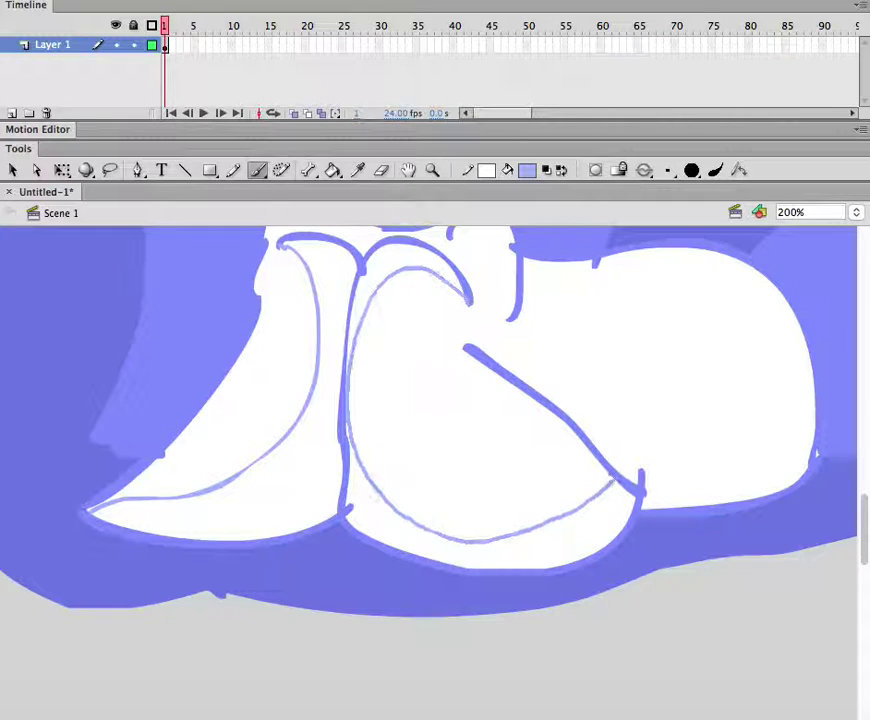
Fill the outlined shading areas on both front legs with the pale periwinkle.
left_click(333, 170)
left_click(396, 246)
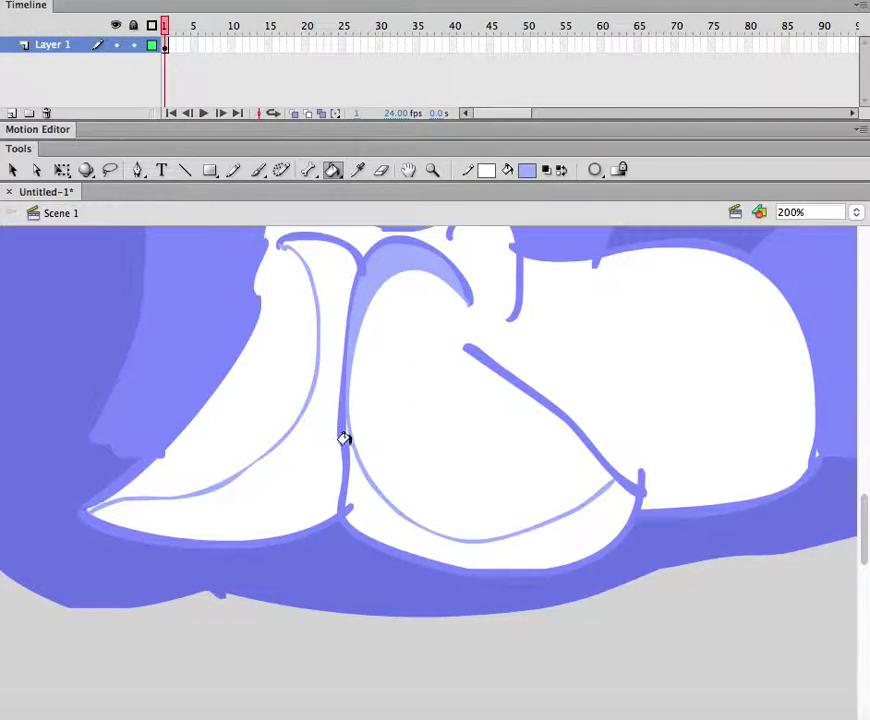
left_click(359, 513)
left_click(262, 483)
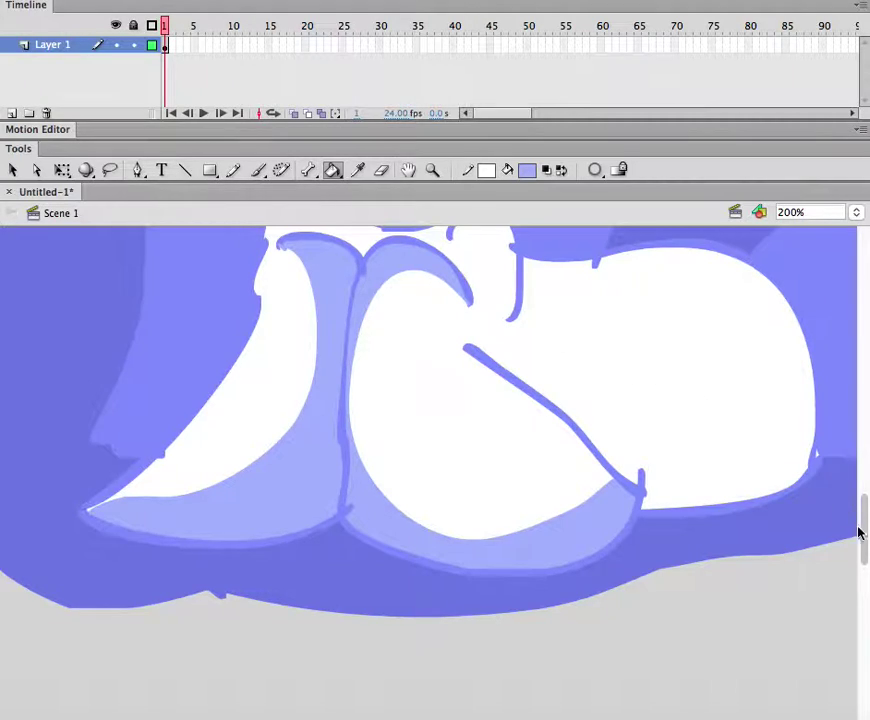
Brush a small shadow edge behind the shoulder and fill the enclosed wedge with the pale periwinkle.
scroll(860, 522, "up", 3)
left_click(257, 171)
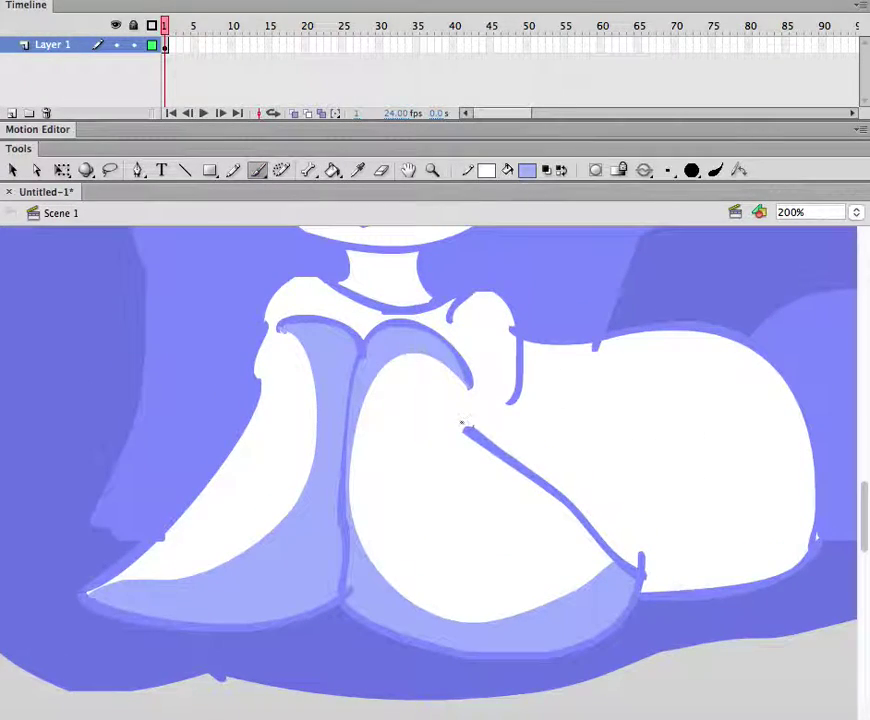
left_click_drag(536, 345, 510, 403)
left_click(333, 170)
left_click(524, 348)
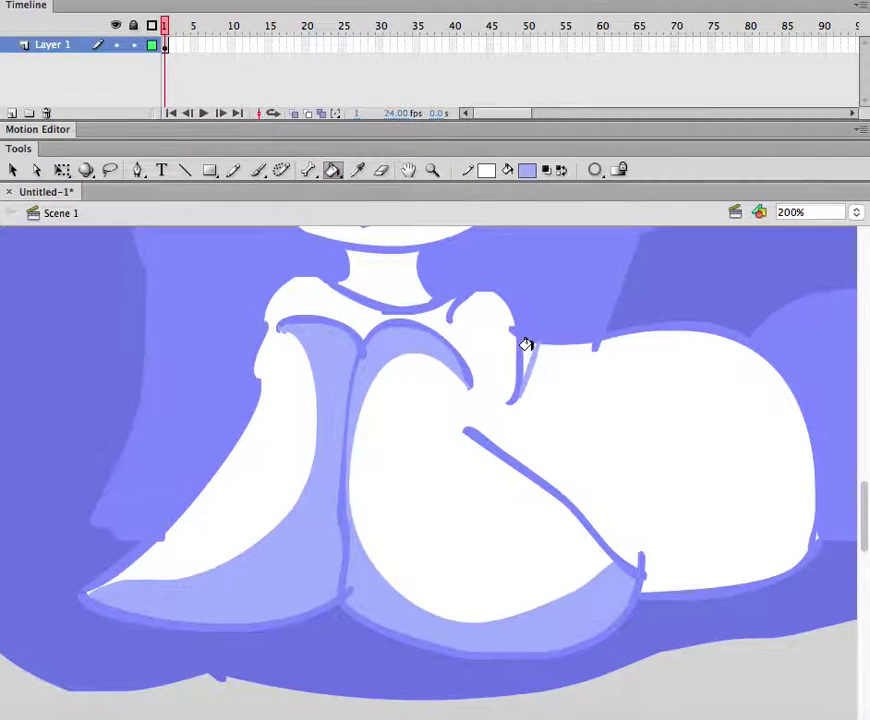
Brush a curved shadow edge across the neck and fill the area under the chin with the pale periwinkle.
left_click_drag(866, 530, 866, 492)
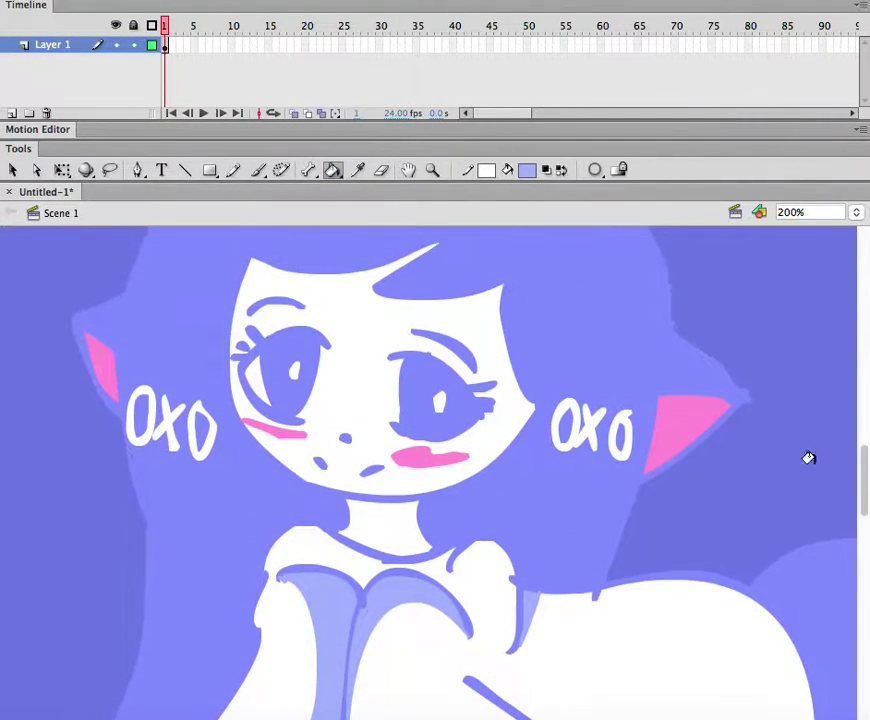
left_click(257, 170)
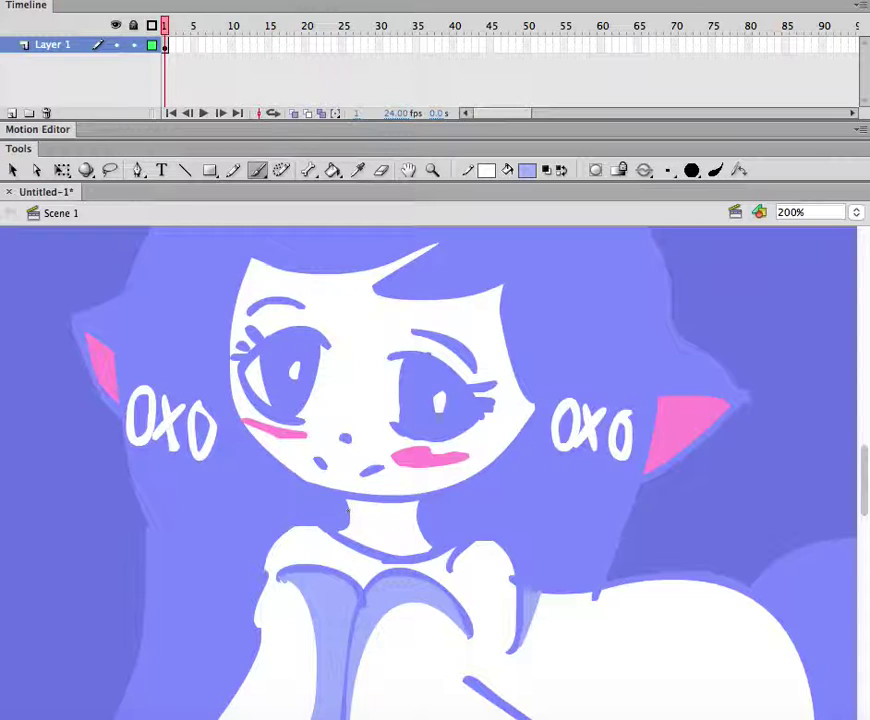
left_click_drag(348, 512, 422, 519)
left_click(333, 170)
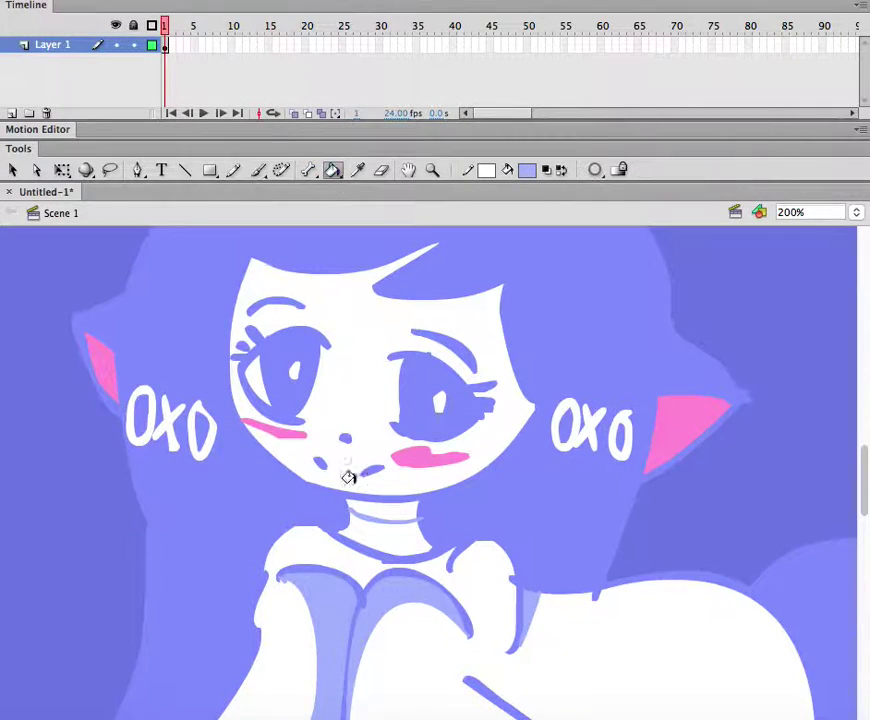
left_click(380, 511)
Brush a shading boundary along the back and rump and fill the outer area with the pale periwinkle.
left_click_drag(865, 465, 860, 512)
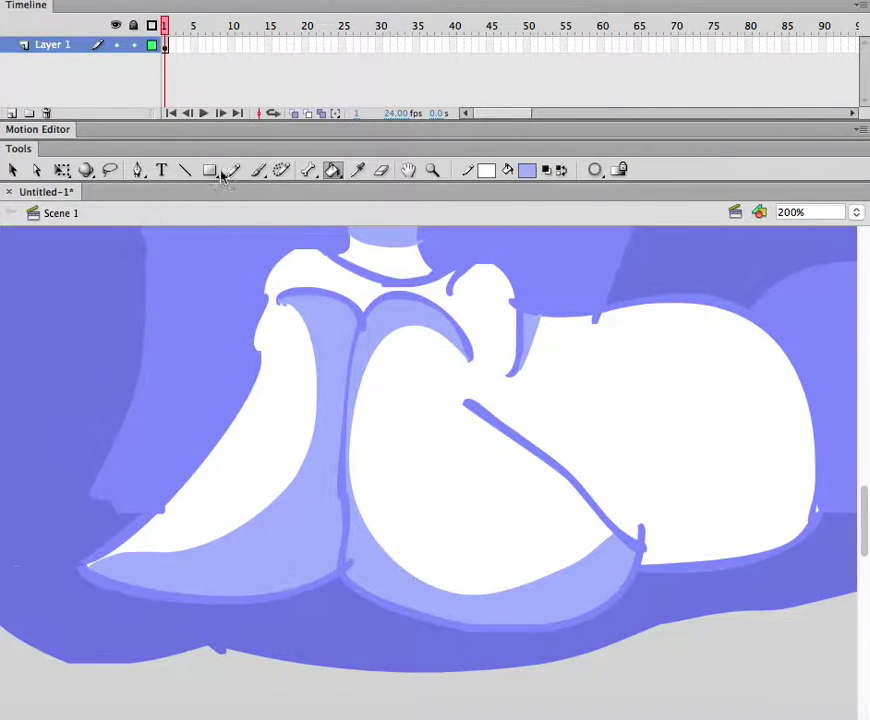
scroll(428, 450, "right", 5)
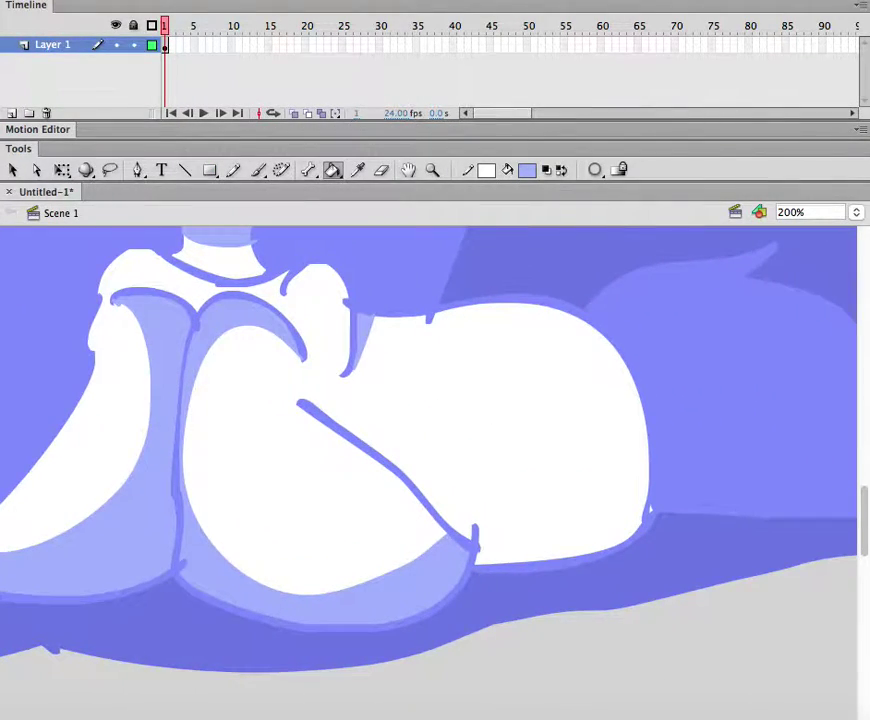
left_click(257, 170)
mouse_move(372, 326)
left_mouse_down()
mouse_move(407, 337)
mouse_move(496, 374)
mouse_move(565, 414)
mouse_move(612, 503)
left_mouse_up()
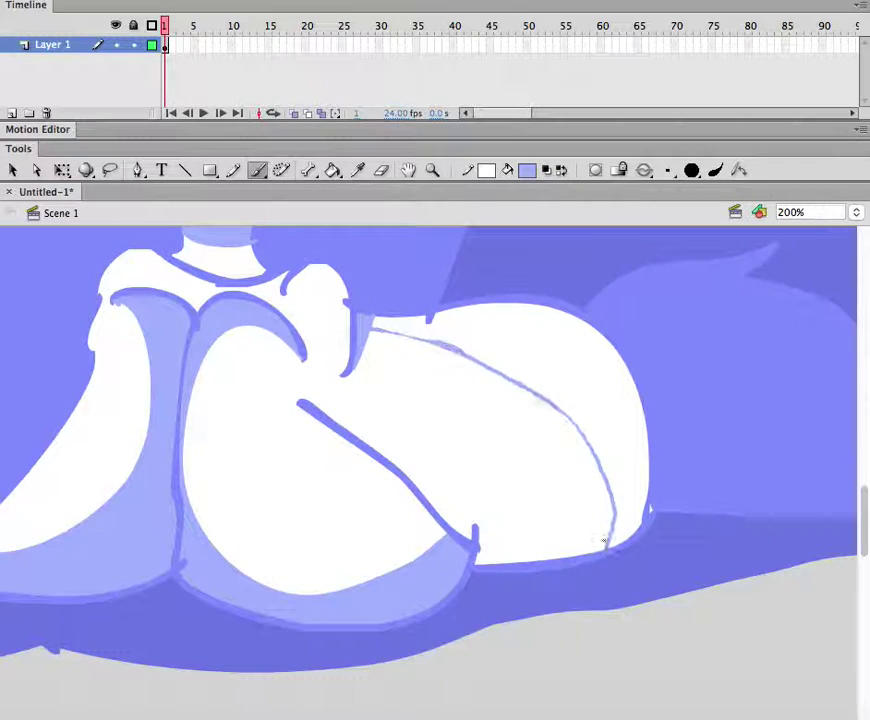
left_click(333, 170)
left_click(586, 383)
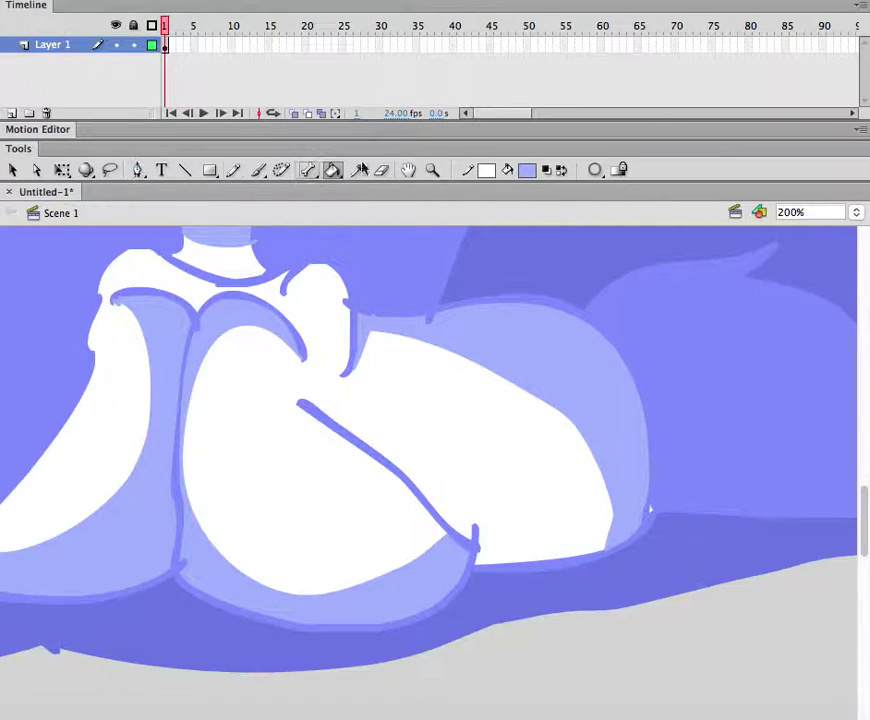
left_click(432, 171)
left_click_drag(368, 314, 398, 326)
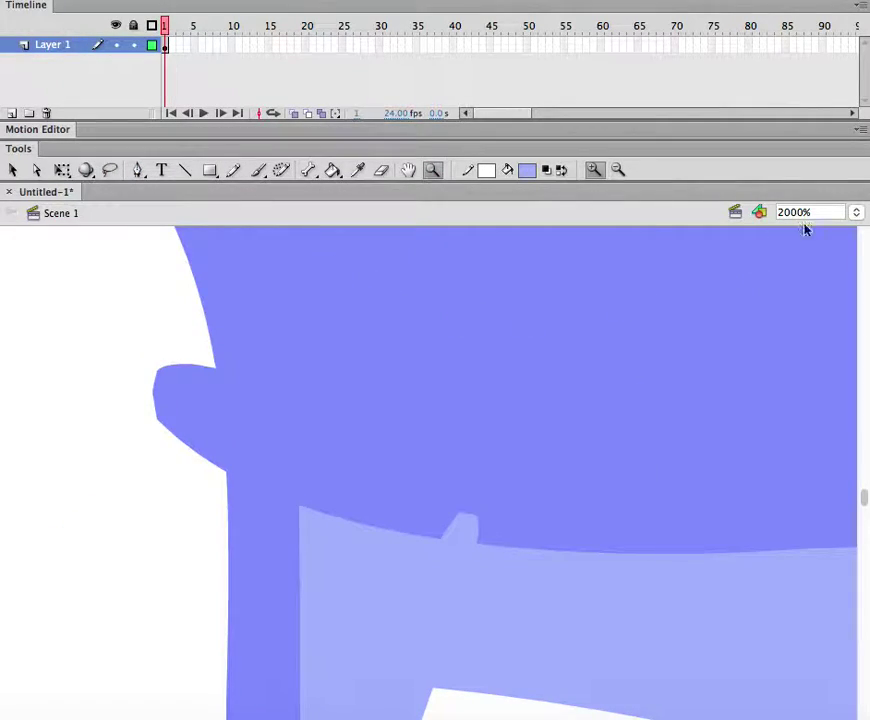
left_click(856, 212)
left_click(858, 287)
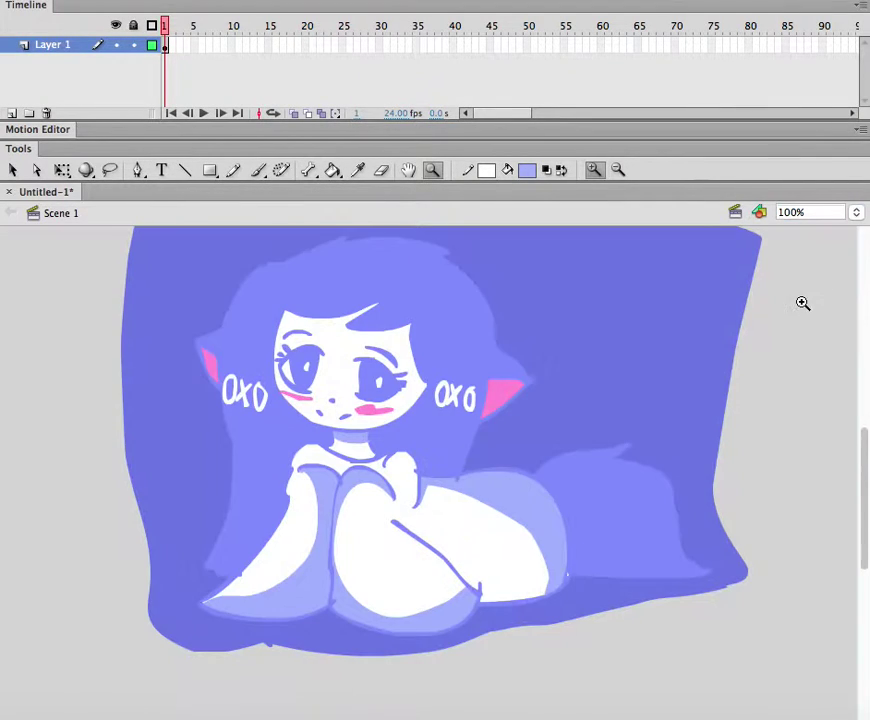
scroll(864, 447, "up", 2)
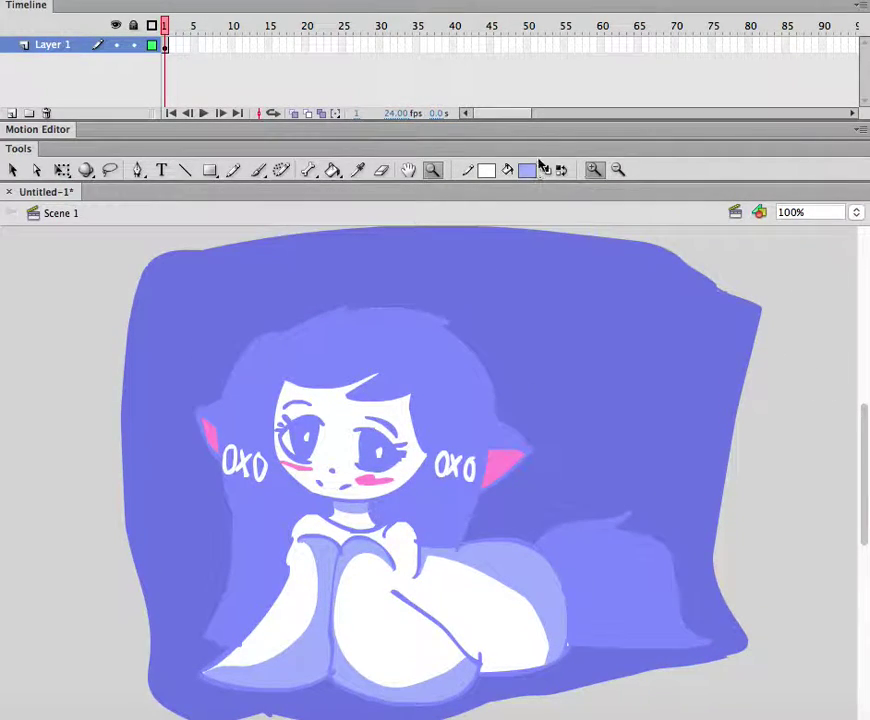
Set the fill colour to cyan and brush the name, "xoxox" and a heart on the background above the tail.
left_click(528, 171)
left_click(649, 258)
left_click(257, 170)
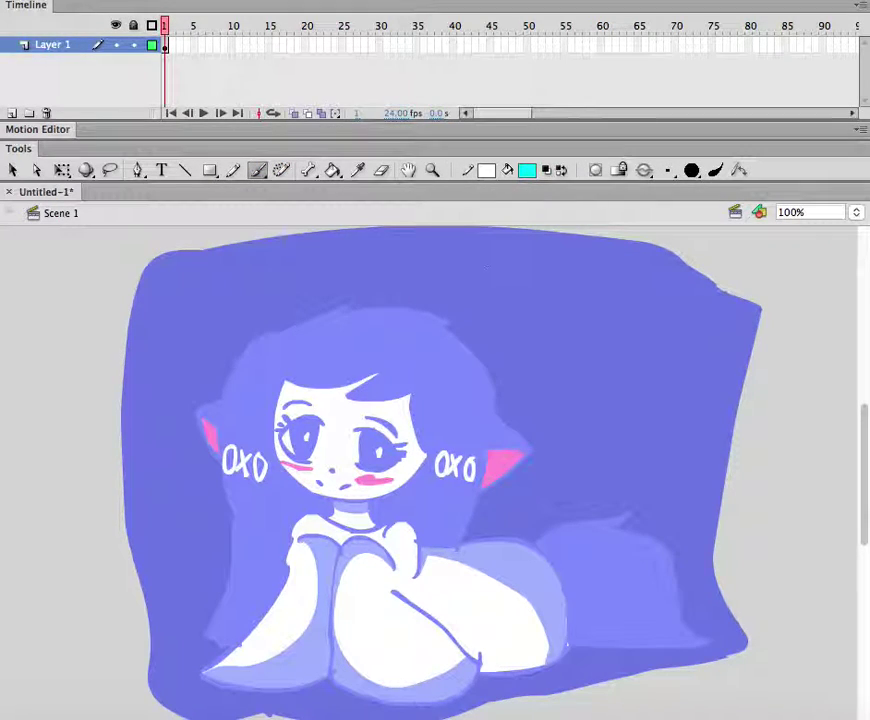
mouse_move(499, 292)
left_mouse_down()
mouse_move(508, 338)
mouse_move(531, 337)
mouse_move(578, 358)
mouse_move(595, 352)
mouse_move(601, 378)
left_mouse_up()
mouse_move(540, 372)
left_mouse_down()
mouse_move(560, 402)
mouse_move(545, 403)
mouse_move(570, 394)
mouse_move(594, 434)
left_mouse_up()
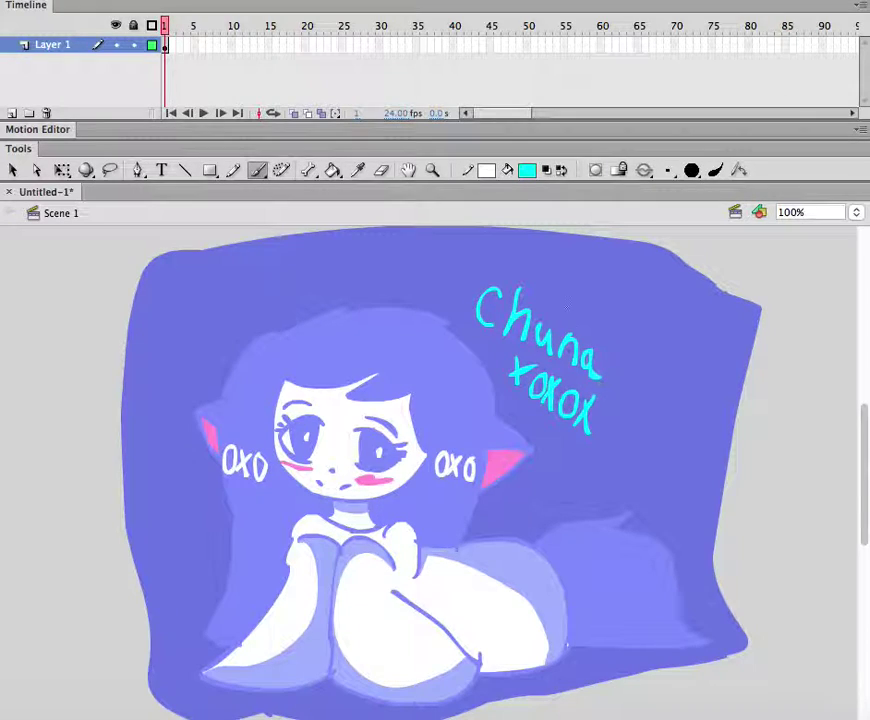
mouse_move(643, 381)
left_mouse_down()
mouse_move(630, 420)
mouse_move(640, 420)
left_mouse_up()
Brush the artist's signature in cyan in the background's upper-left corner and add a small squiggle above the heart.
left_click_drag(156, 266, 153, 290)
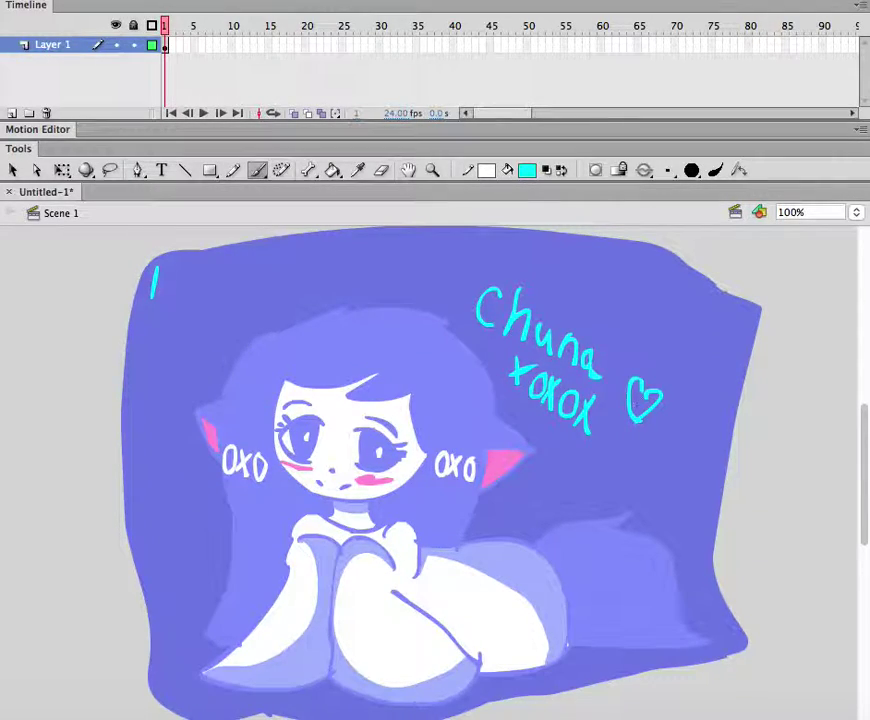
left_click_drag(640, 338, 654, 352)
mouse_move(162, 270)
left_mouse_down()
mouse_move(176, 300)
mouse_move(196, 285)
mouse_move(184, 306)
left_mouse_up()
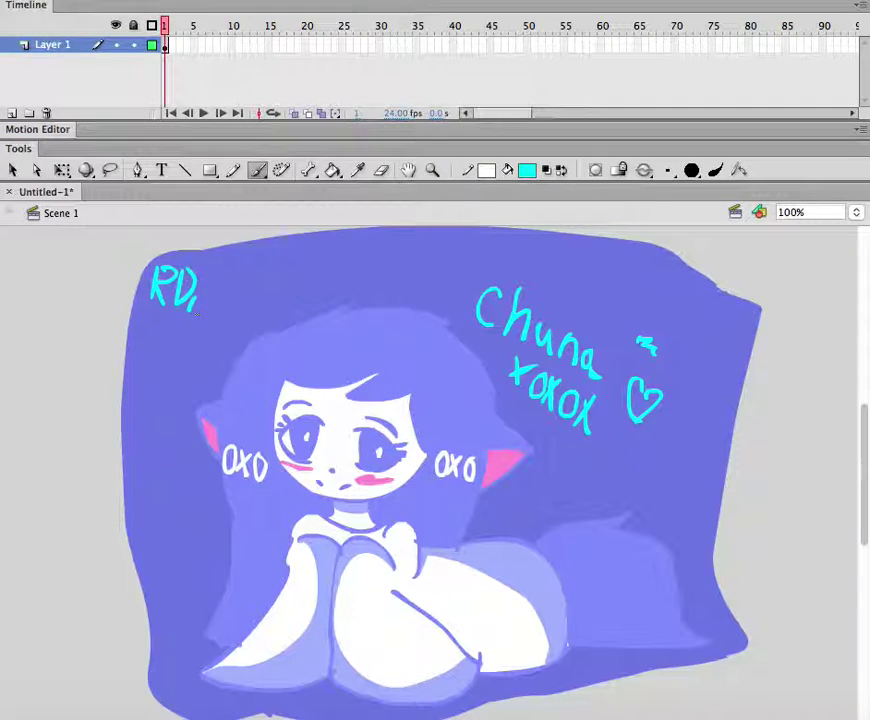
left_click_drag(200, 306, 218, 271)
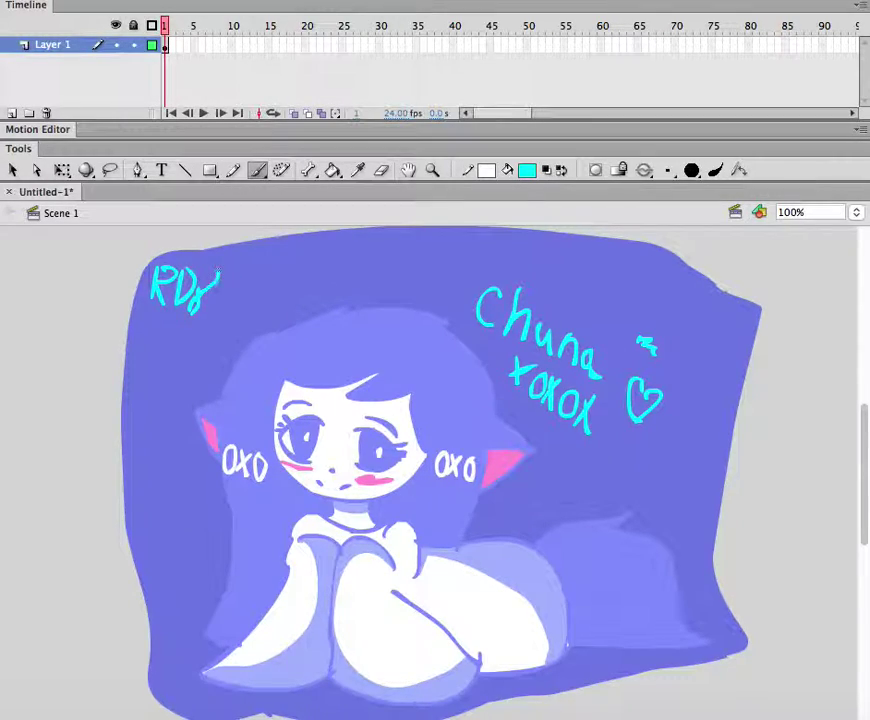
left_click_drag(150, 318, 177, 324)
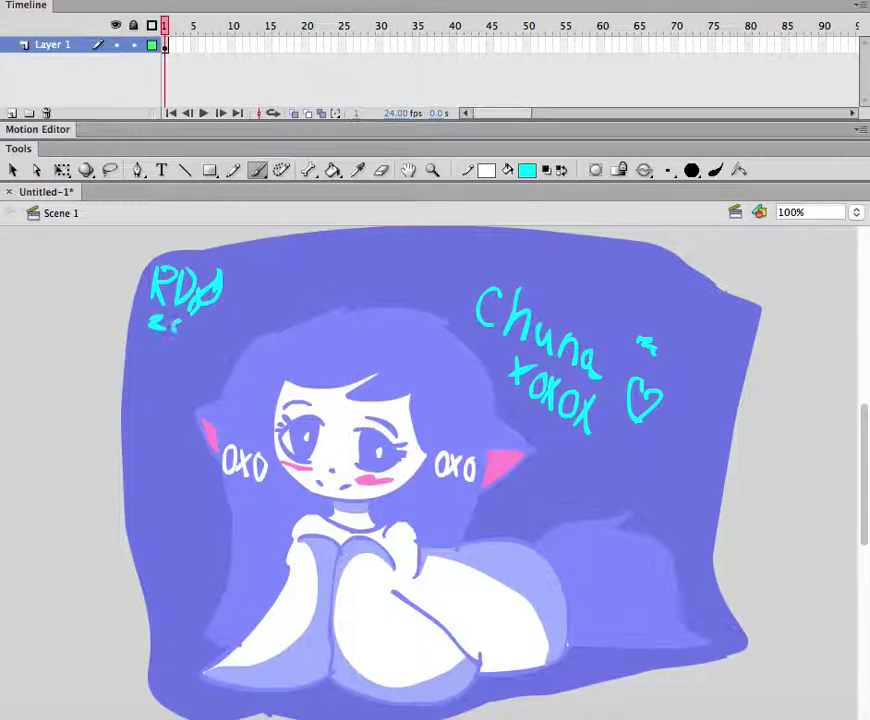